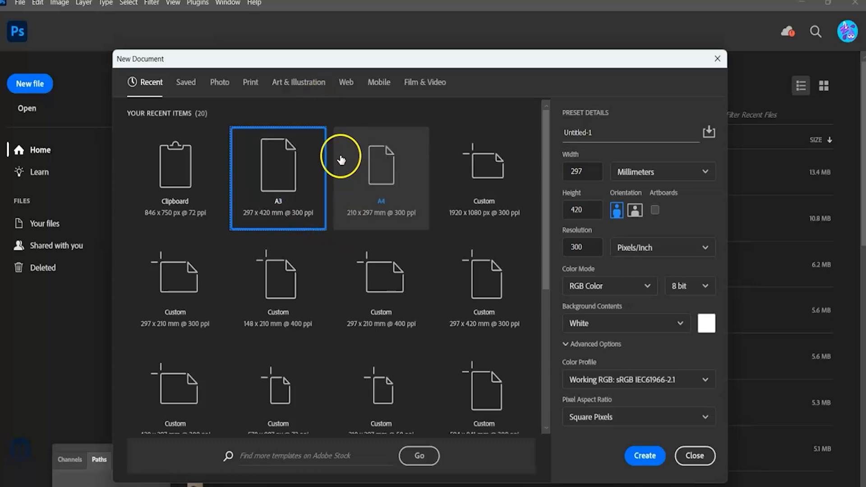
Create a new document from the A3 print preset, 297 x 420 mm at 300 ppi, portrait, with a white background.
click(249, 83)
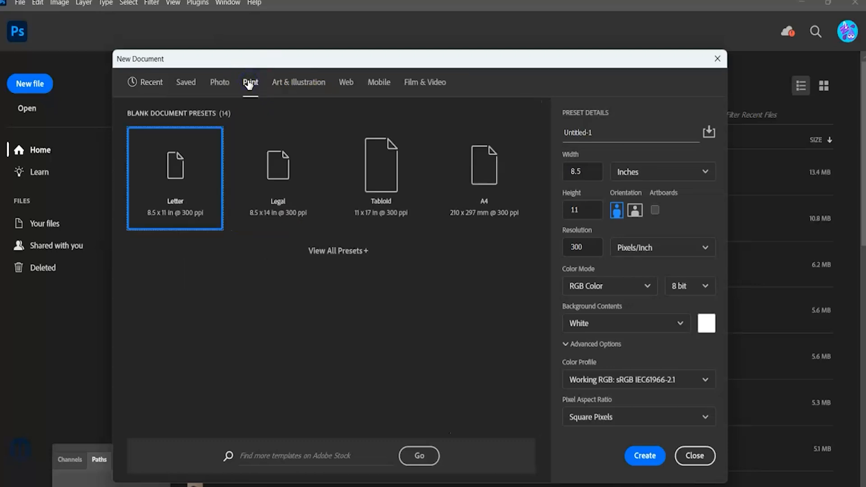
click(327, 253)
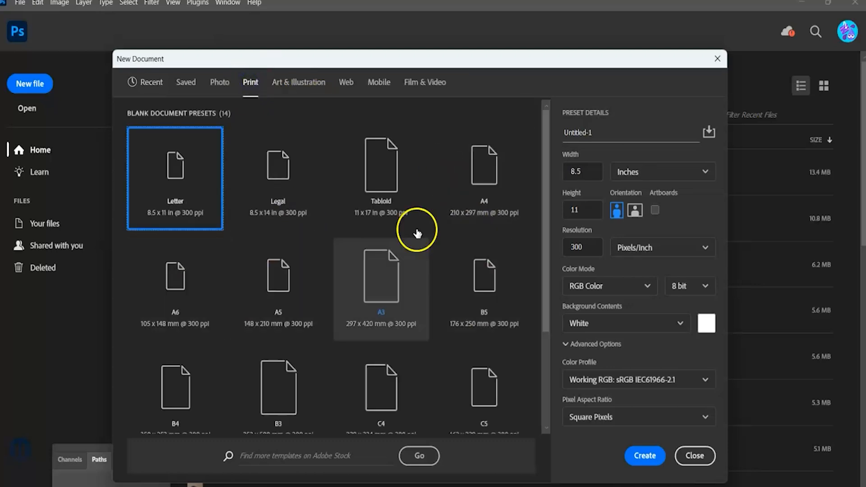
click(394, 284)
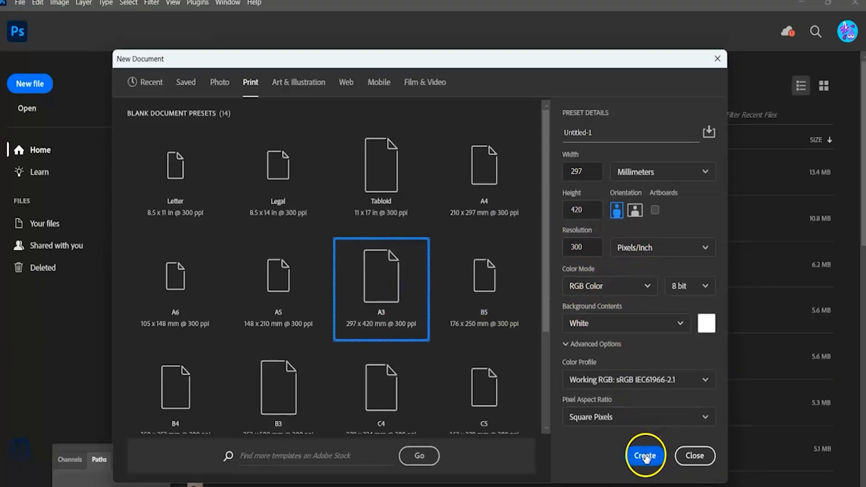
click(646, 456)
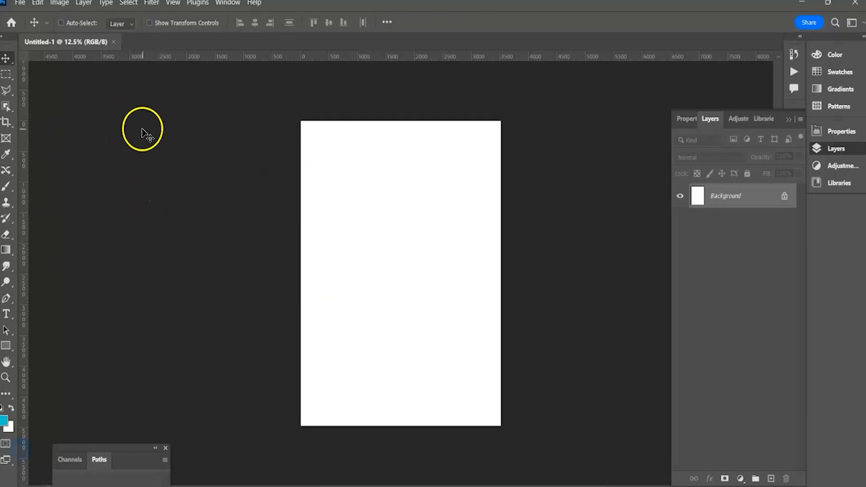
Open the aged paper texture, woman portrait and Copenhagen street images together from the Double Exposure Tutorial folder.
click(19, 5)
click(41, 26)
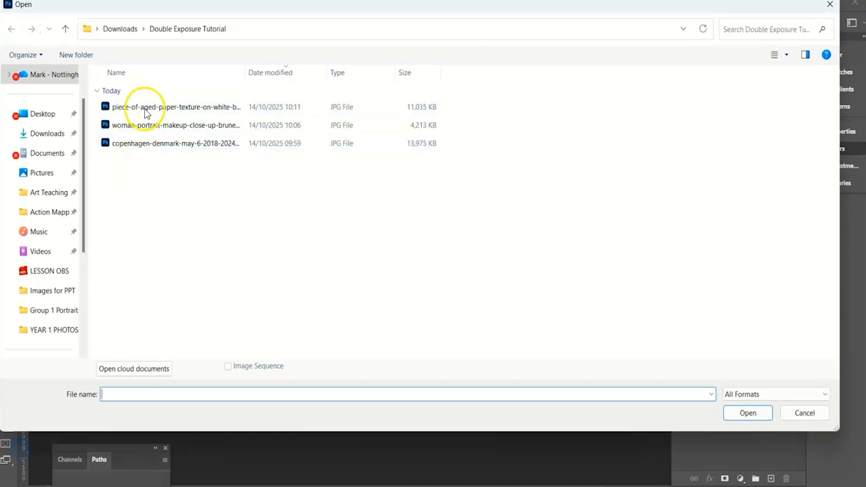
click(170, 107)
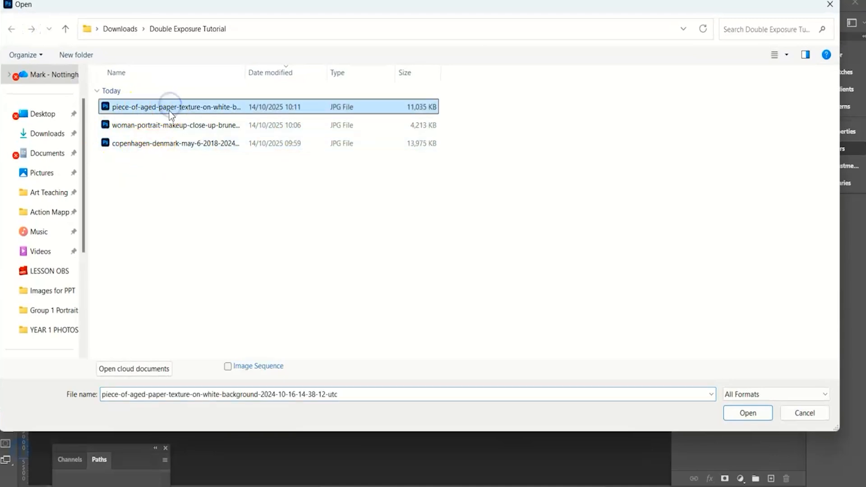
click(167, 128)
click(163, 144)
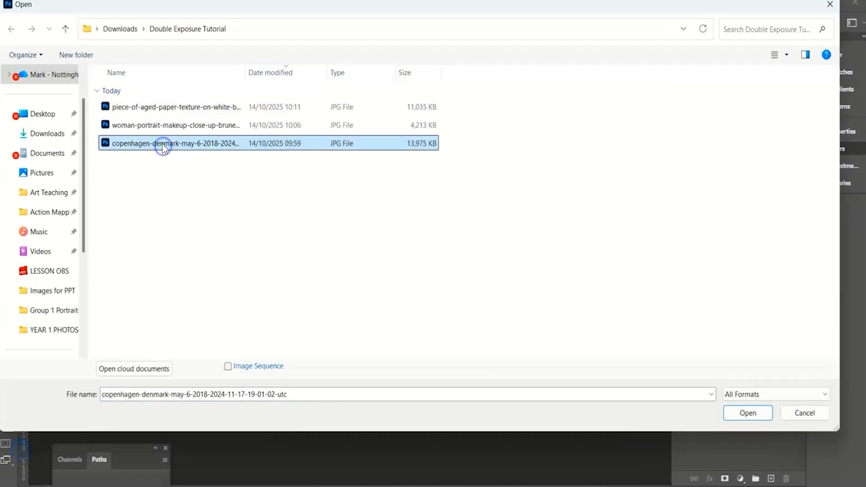
shift+click(158, 109)
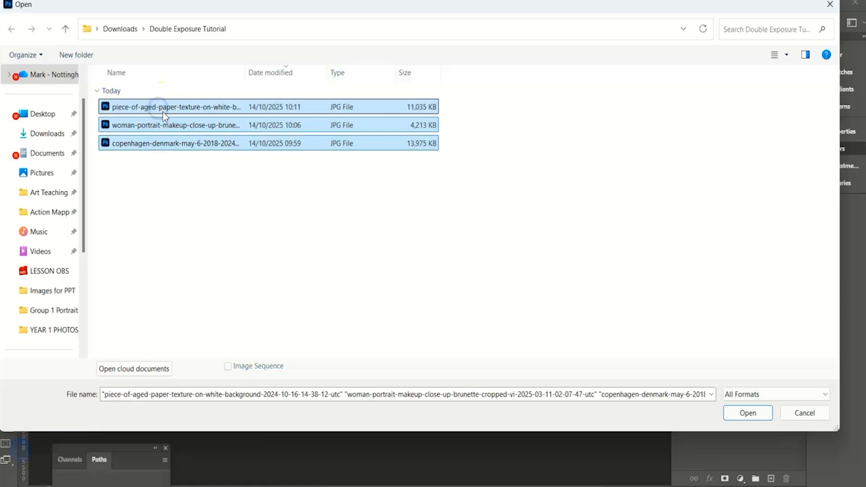
click(759, 415)
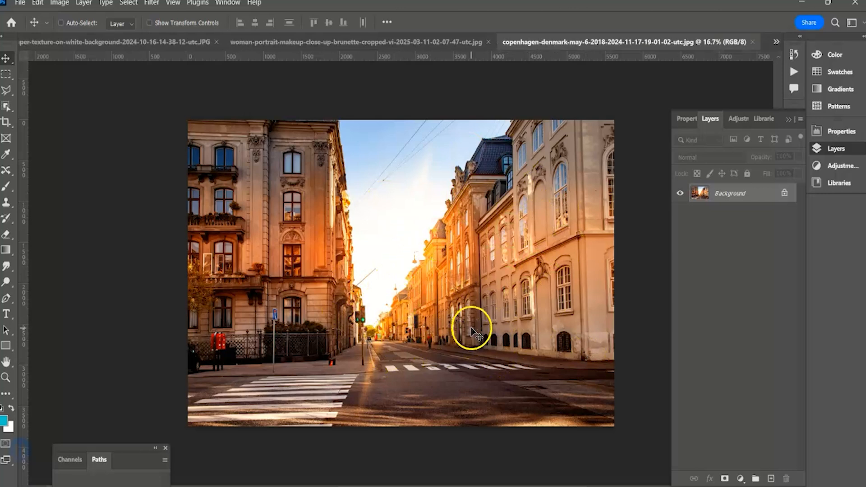
Copy the aged paper texture into the blank A3 document as a new layer and close the texture file.
click(386, 42)
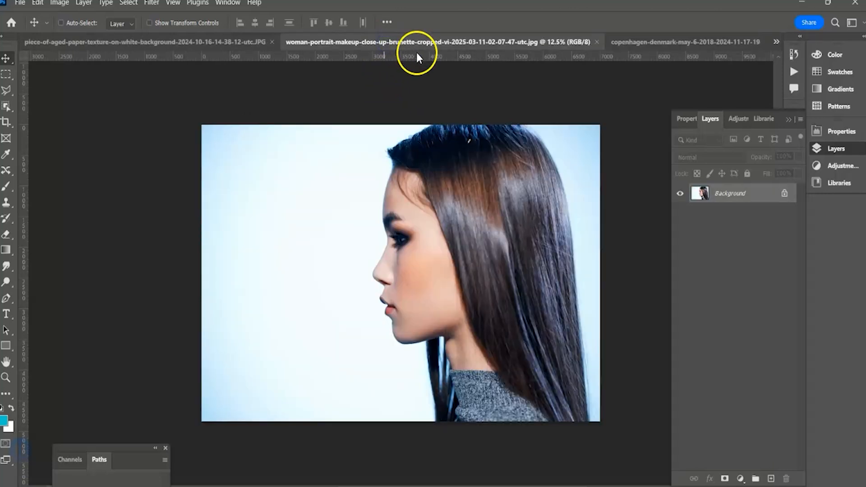
click(171, 43)
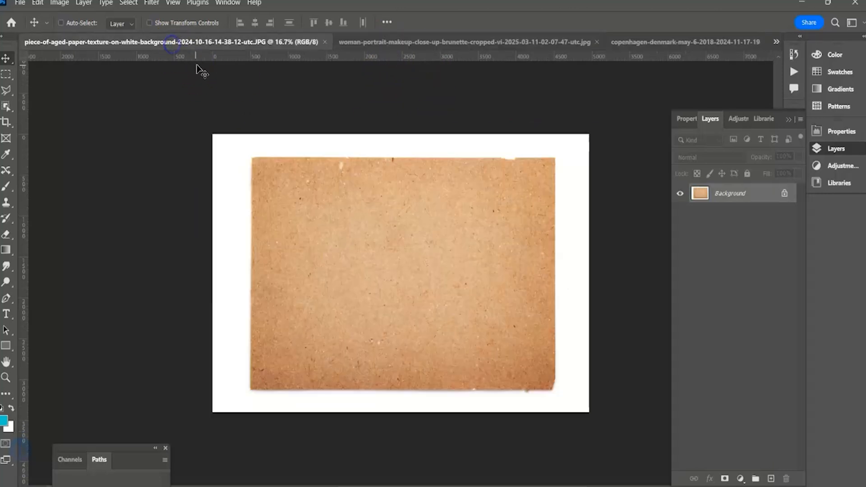
drag(219, 43, 389, 207)
click(89, 42)
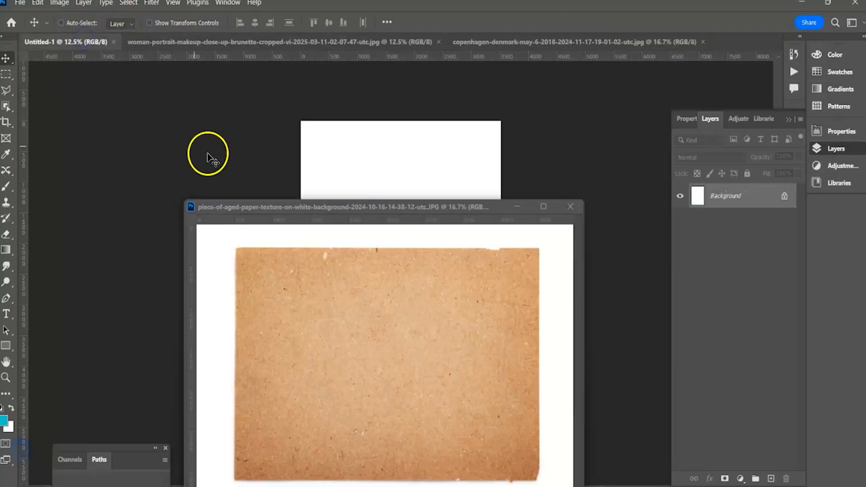
click(279, 301)
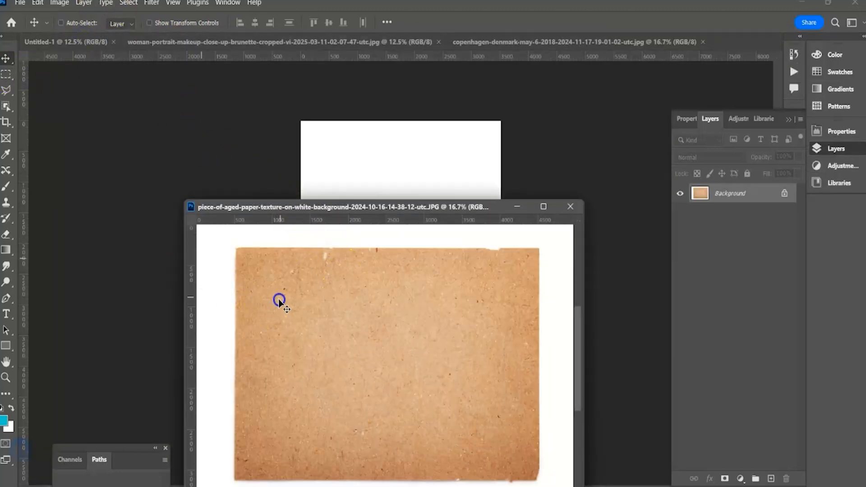
drag(366, 219, 395, 171)
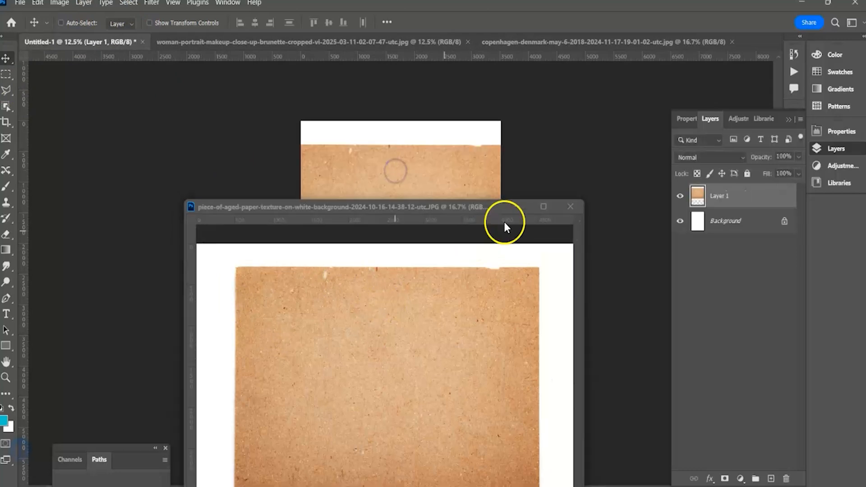
click(569, 208)
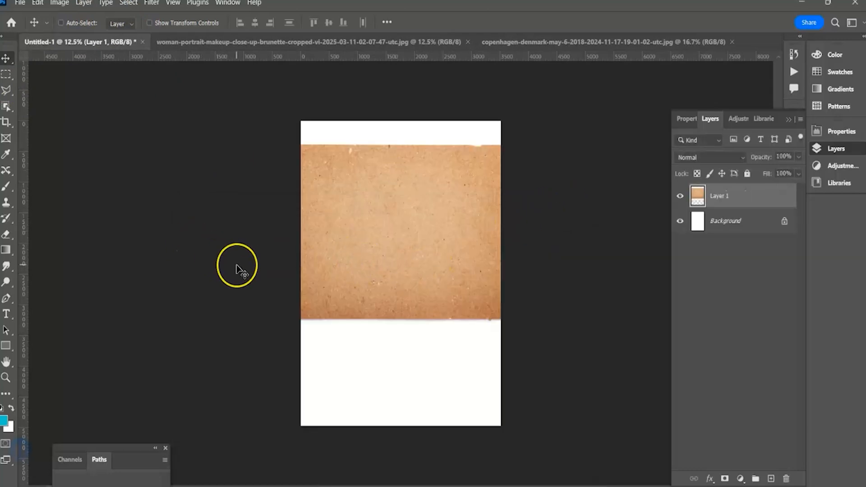
Rotate the paper texture layer to portrait orientation and enlarge it to cover the whole A3 page.
key(ctrl+t)
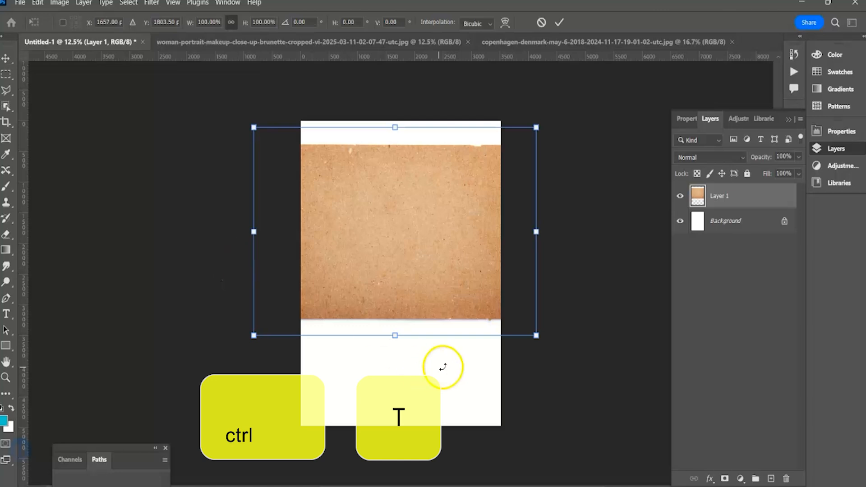
drag(523, 362, 281, 411)
drag(491, 386, 546, 441)
drag(445, 329, 452, 372)
double_click(448, 341)
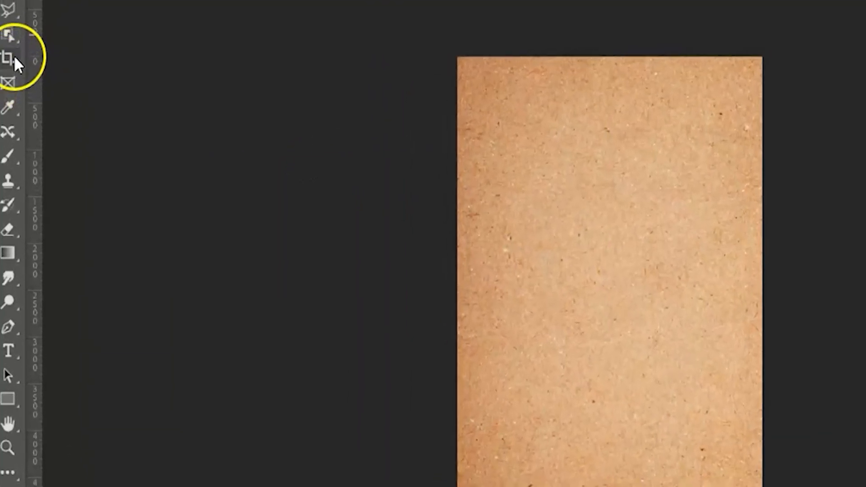
Crop the document to its canvas bounds to trim the overhanging paper, and test the trimmed layer's edges with the Move tool.
click(8, 66)
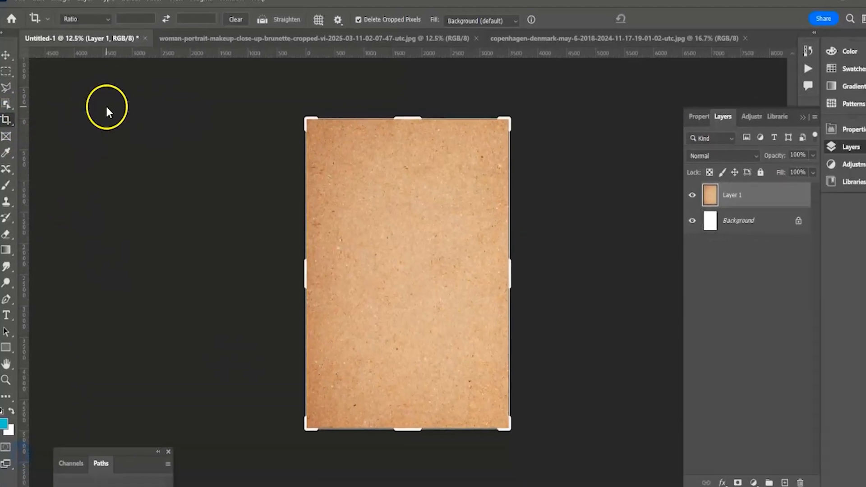
key(Return)
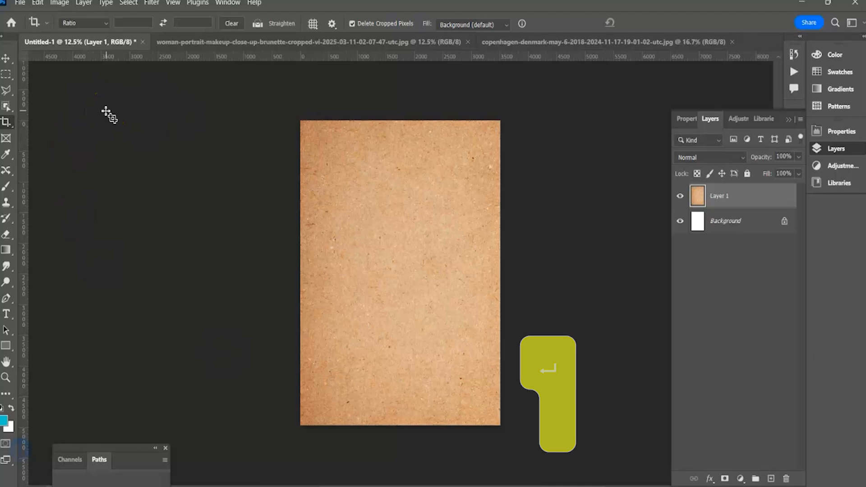
click(4, 60)
mouse_move(329, 180)
mouse_down()
mouse_move(379, 211)
mouse_move(340, 184)
mouse_up()
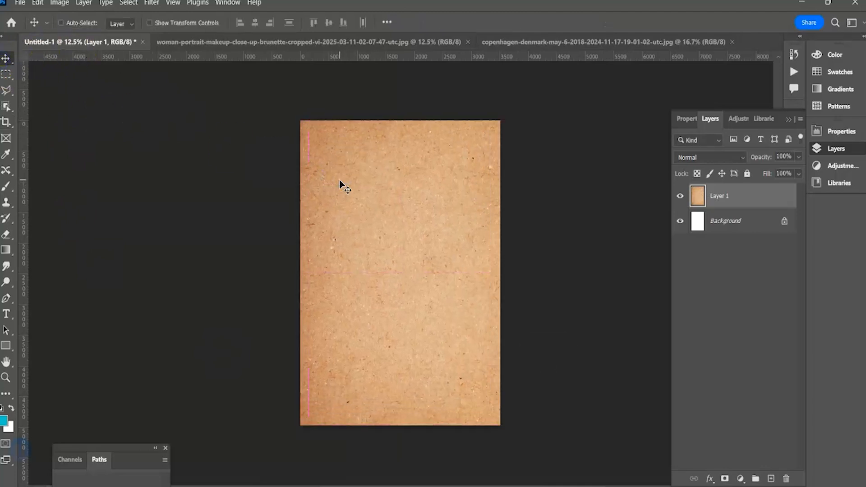
Copy the woman portrait into the A3 document above the paper texture and close the portrait file.
click(259, 43)
drag(284, 42, 355, 276)
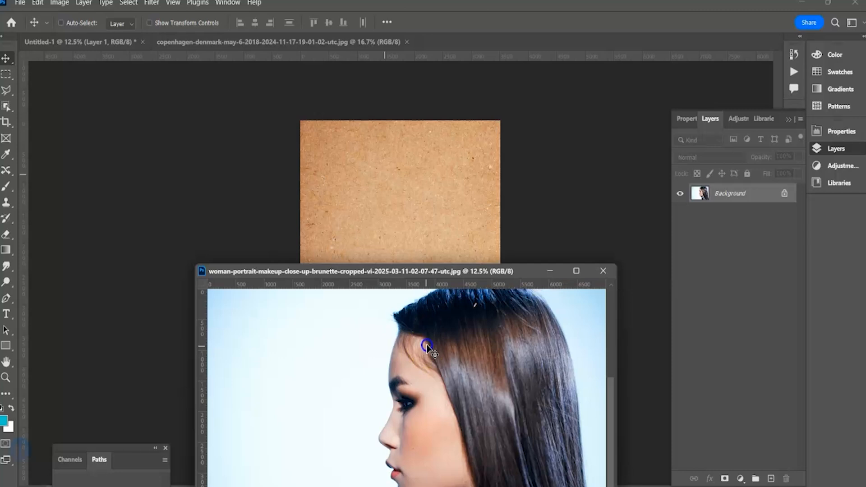
drag(419, 315, 394, 199)
click(603, 271)
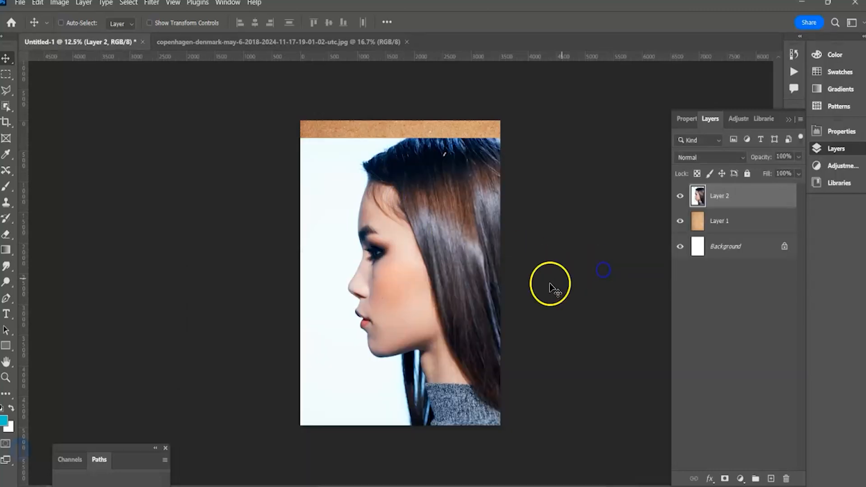
Position the portrait layer so the profile sits within the page and scale it to about 104% to fill the page height.
drag(443, 268, 397, 249)
drag(435, 291, 434, 302)
key(ctrl+t)
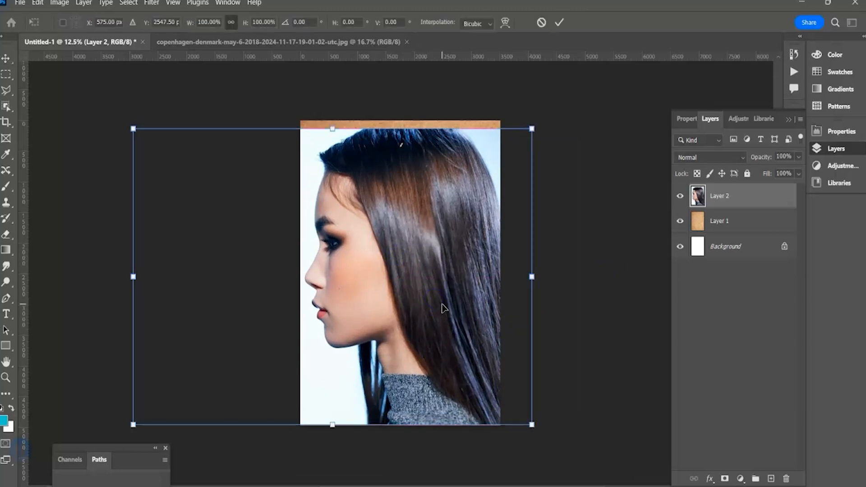
drag(531, 130, 551, 117)
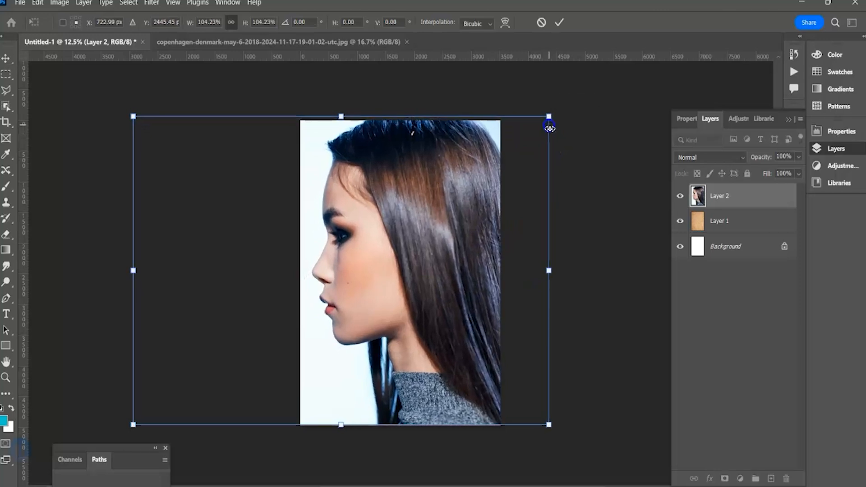
drag(468, 199, 459, 206)
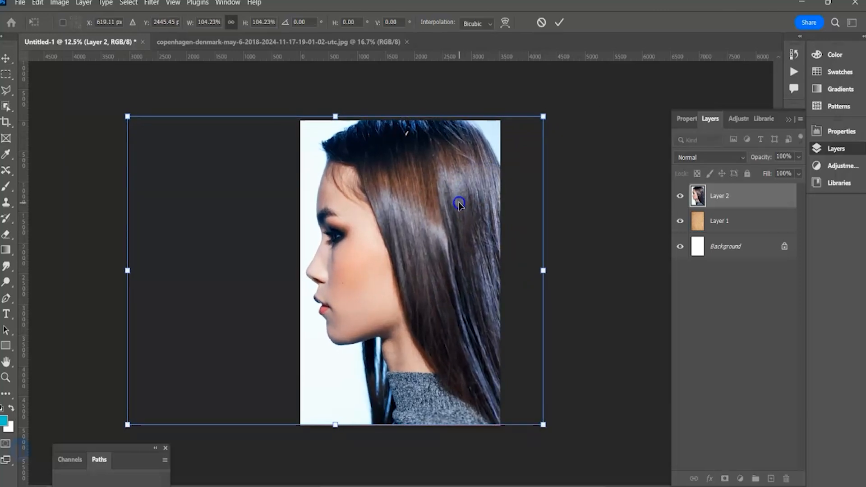
key(Return)
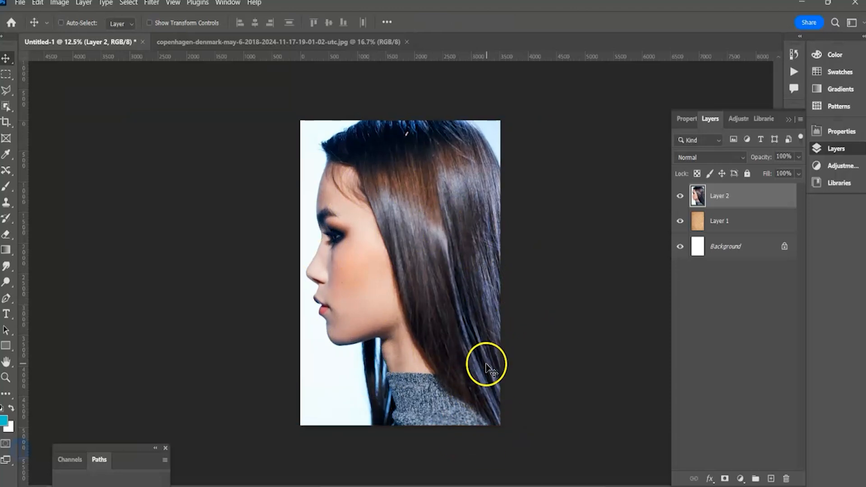
Set the portrait layer's blend mode to Multiply and its opacity to 76%, and deselect the layer.
click(730, 158)
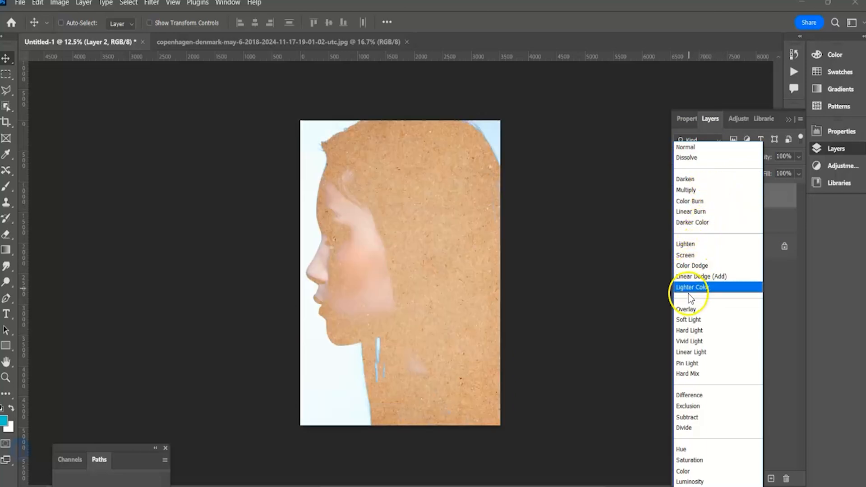
click(691, 190)
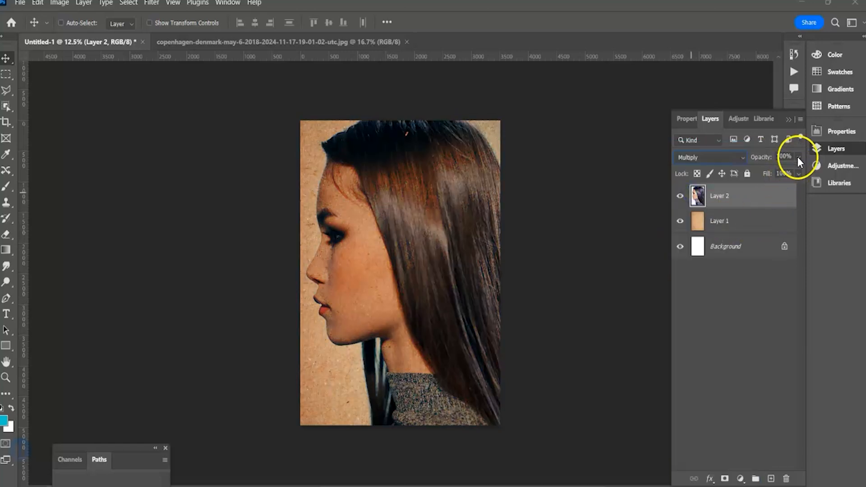
drag(791, 170, 786, 171)
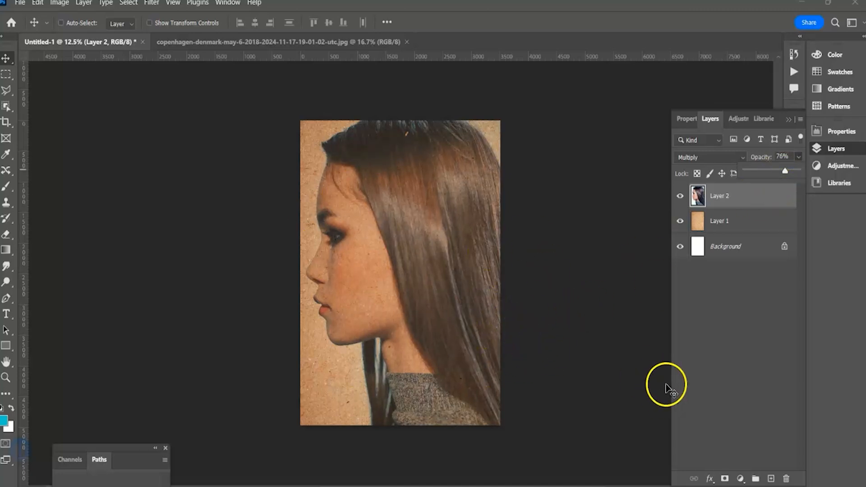
click(688, 363)
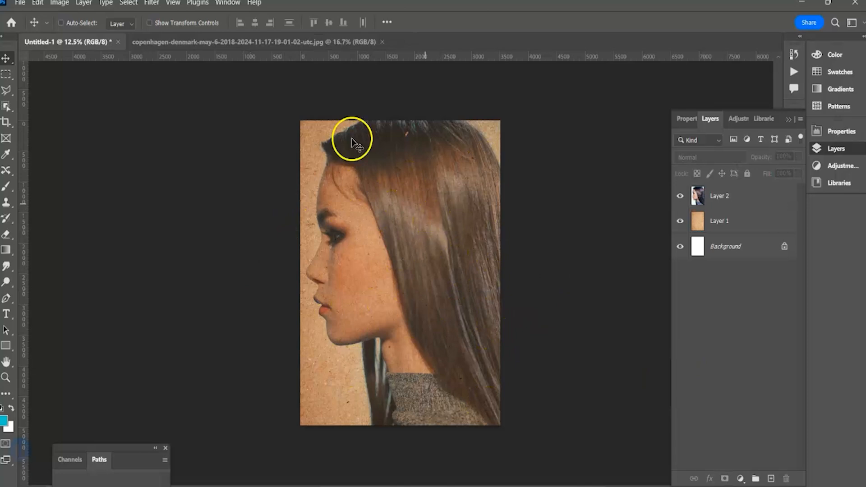
Copy the Copenhagen street photo into the A3 document above the portrait and close the street photo file.
click(165, 42)
drag(166, 43, 332, 160)
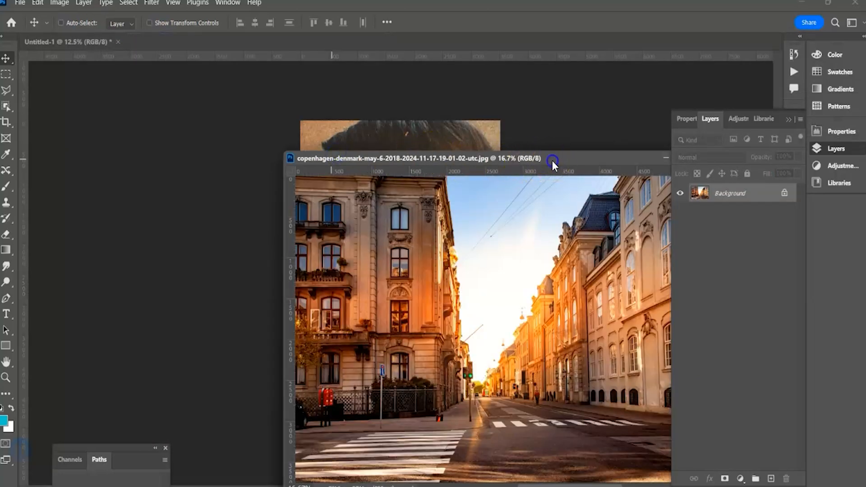
drag(552, 161, 546, 281)
drag(704, 197, 406, 203)
drag(587, 289, 393, 288)
click(482, 257)
Lower the street photo layer's opacity to 43% and move it up to the top edge of the page.
click(799, 157)
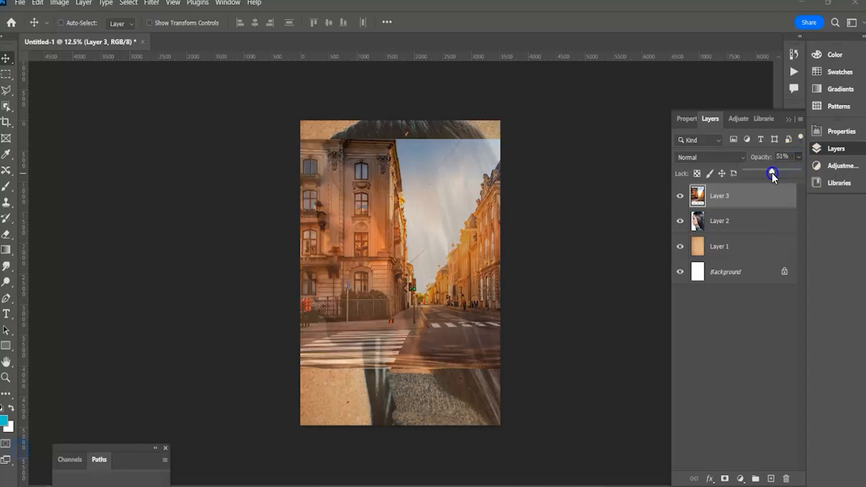
drag(772, 172, 768, 173)
drag(455, 261, 446, 239)
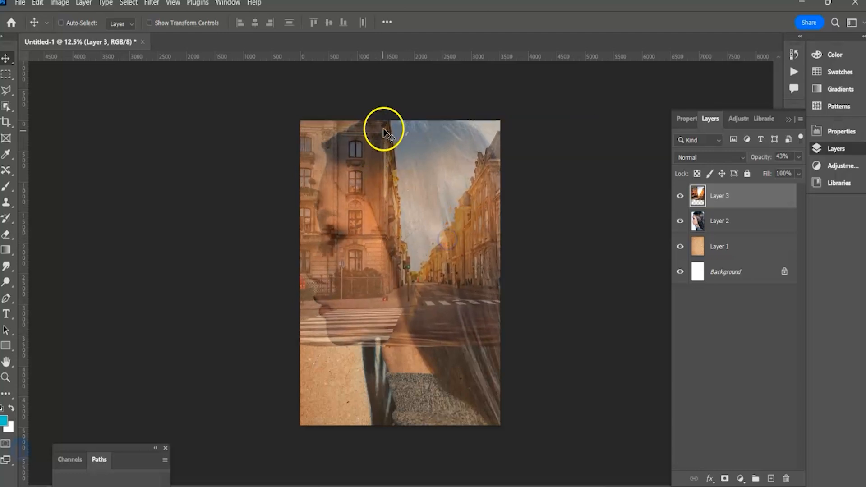
Scale the street photo layer to about 128%, reposition it over the page, and restore its opacity to 100%.
key(ctrl)
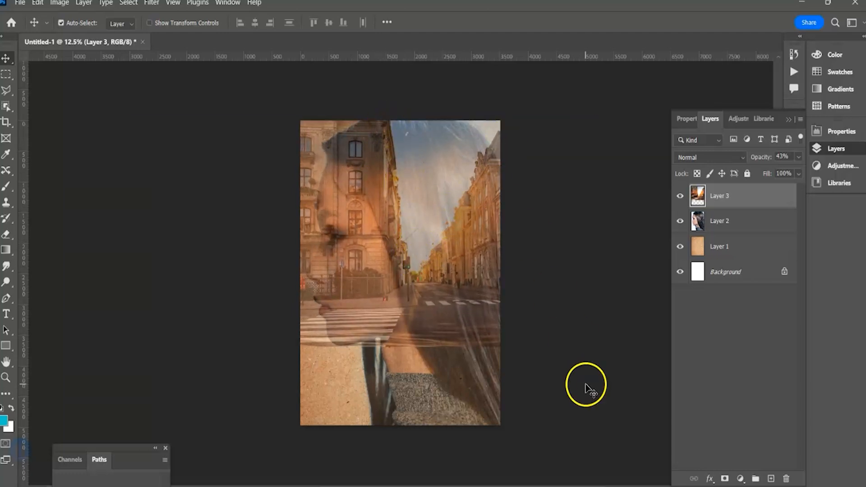
key(ctrl+t)
drag(597, 347, 670, 444)
drag(500, 337, 485, 328)
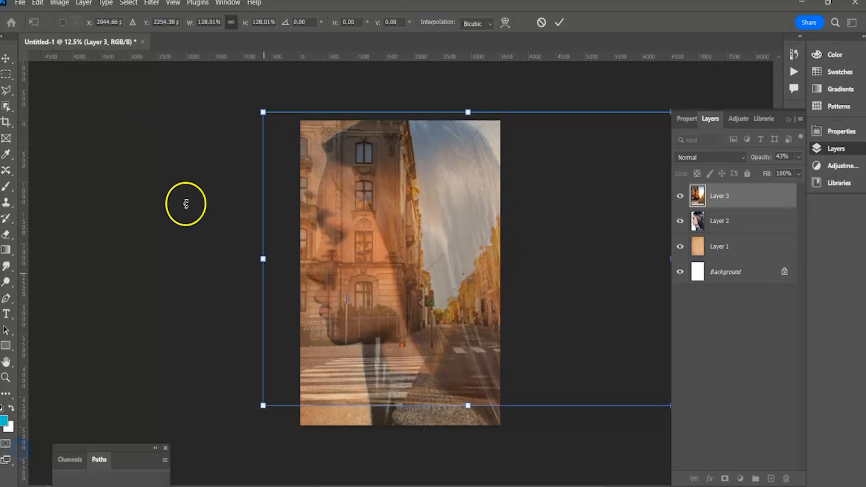
click(7, 61)
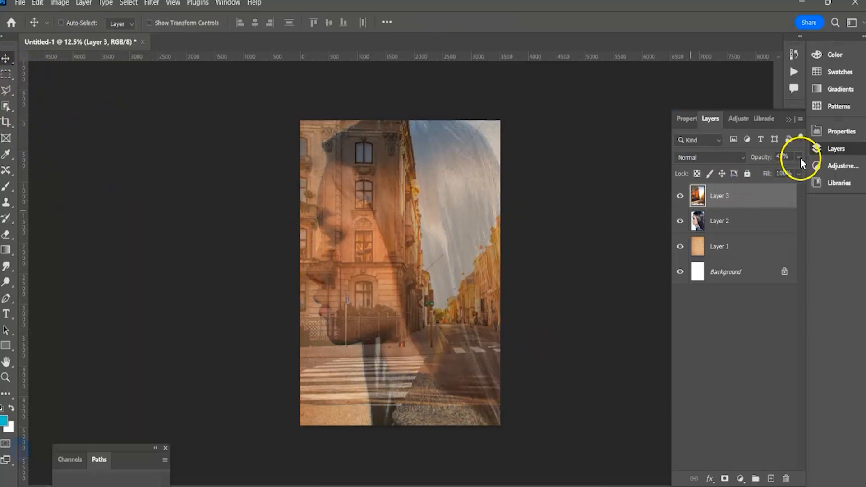
drag(769, 172, 806, 175)
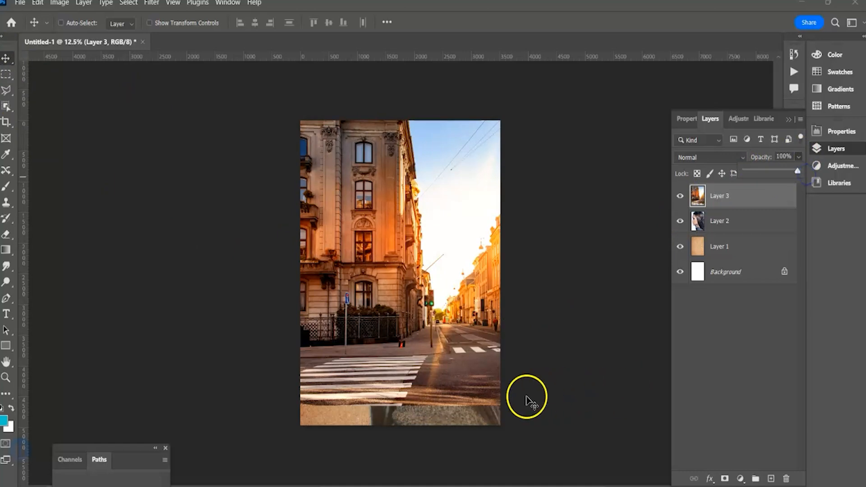
Hide the street photo layer and the paper texture layer so the portrait shows alone on white.
click(681, 198)
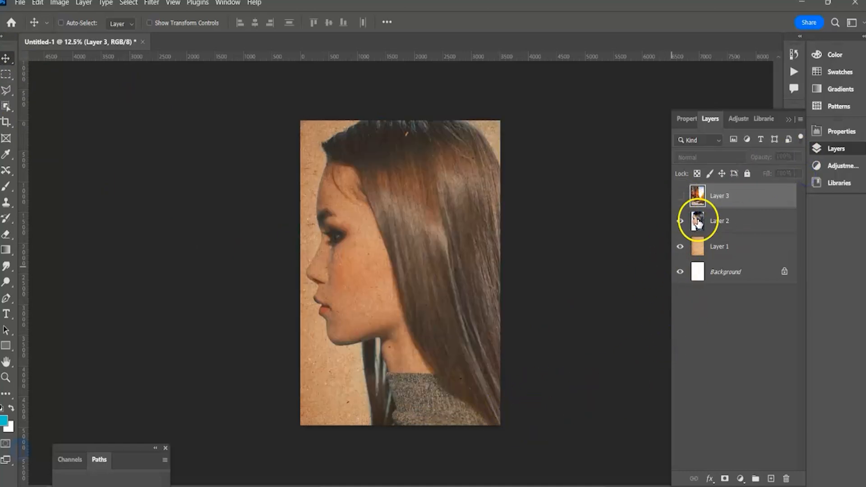
click(745, 317)
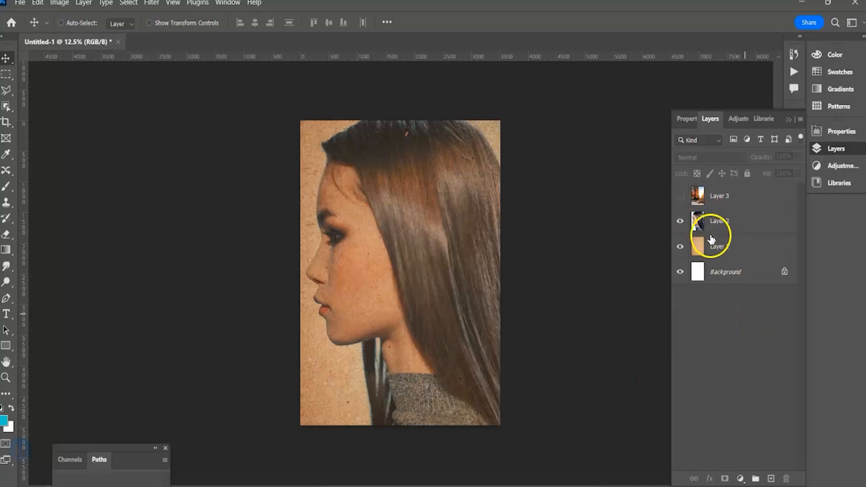
click(681, 248)
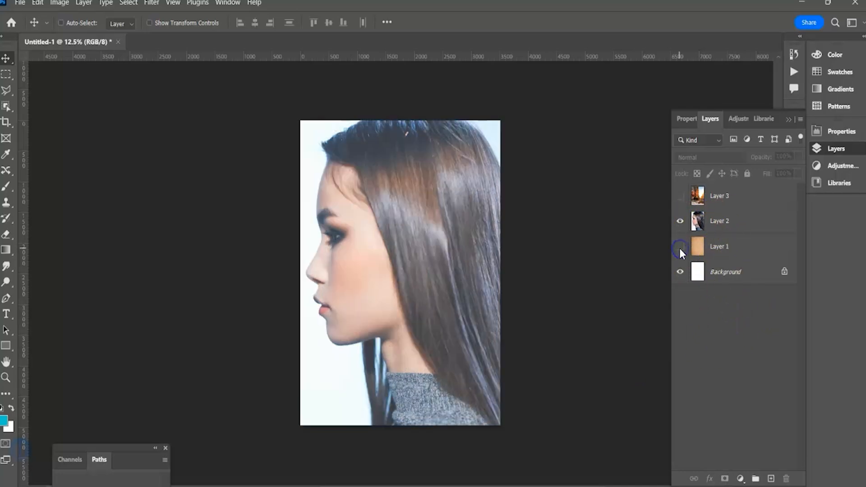
Run Select Subject on the portrait layer and turn the selection of the woman into a layer mask.
click(697, 221)
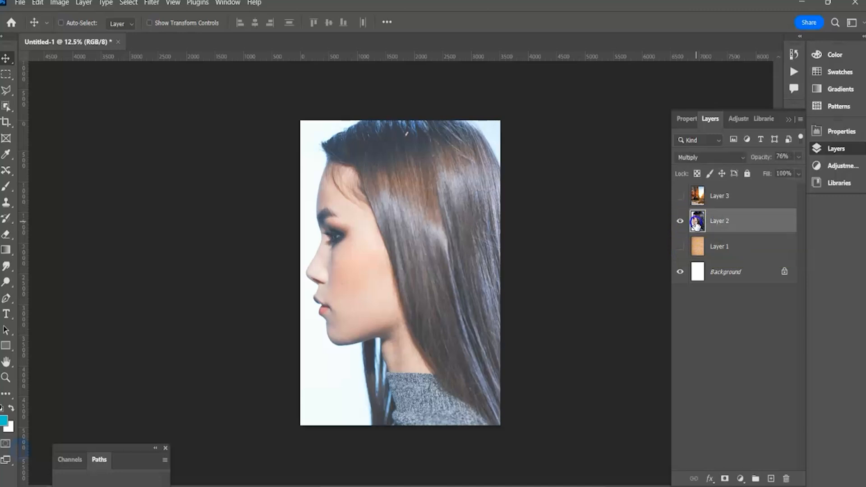
click(128, 3)
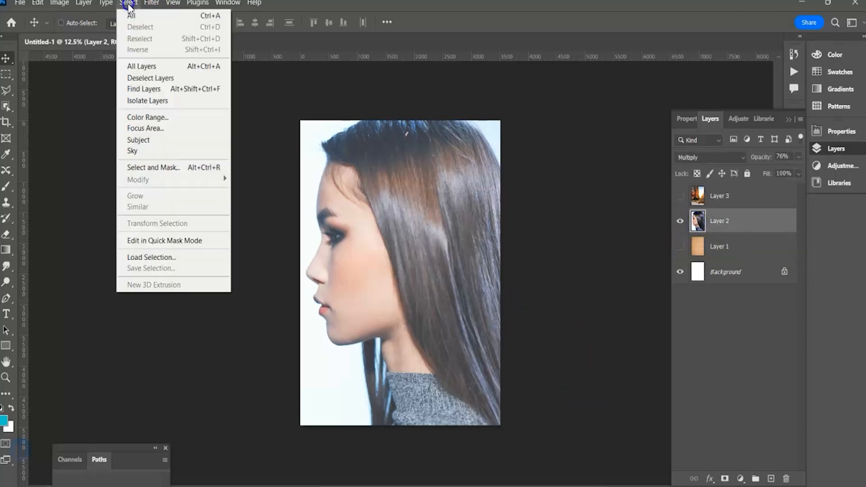
click(134, 140)
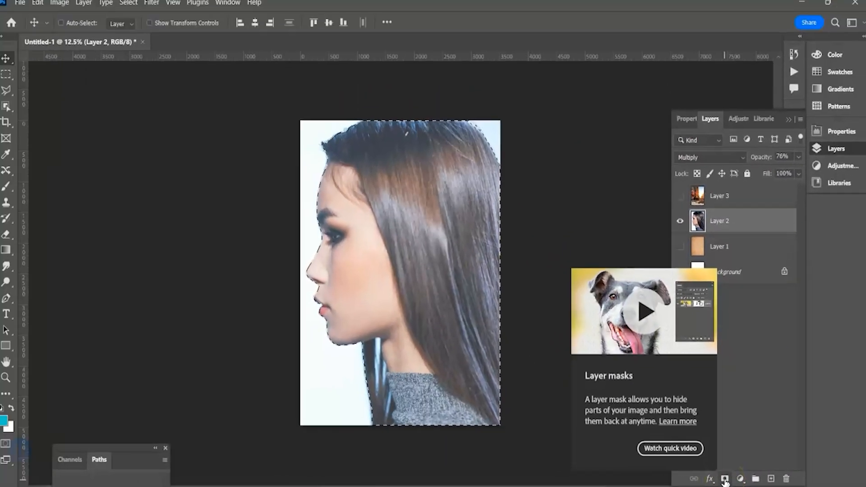
click(724, 480)
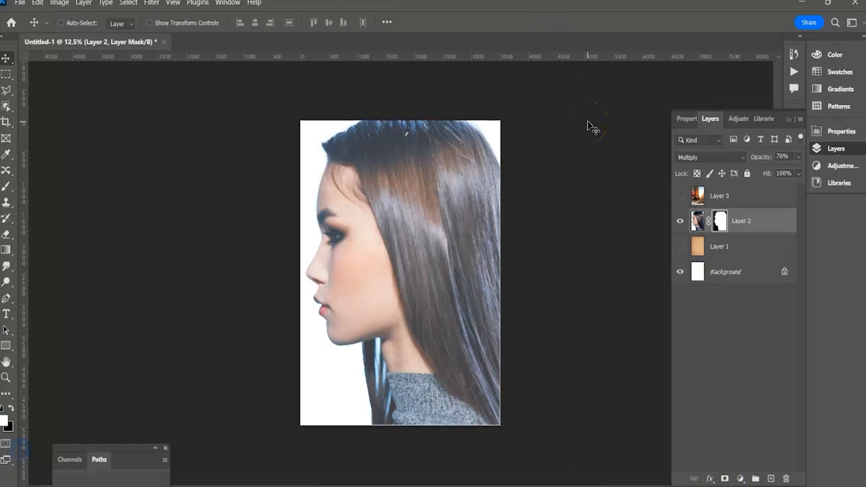
Toggle the paper texture layer to check the masked portrait against it, leaving the texture visible.
click(681, 250)
click(681, 251)
click(681, 251)
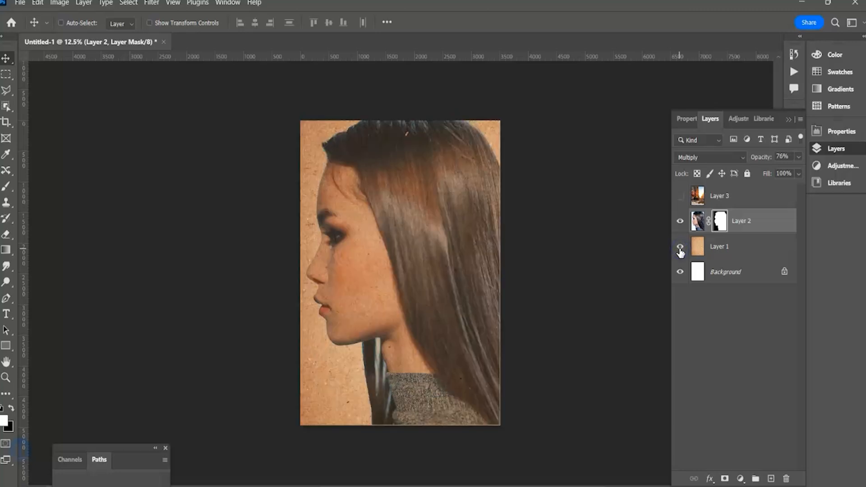
click(680, 251)
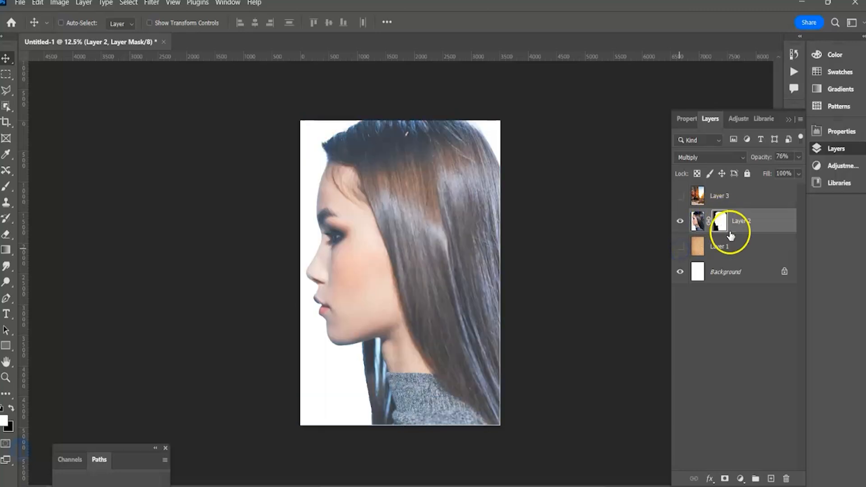
click(681, 246)
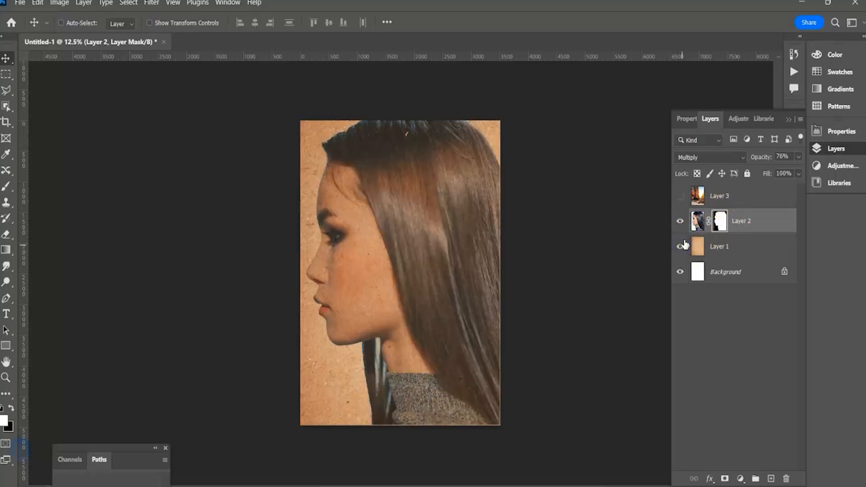
Show the street photo layer and clip it to the masked portrait layer below.
click(719, 200)
click(681, 196)
click(588, 297)
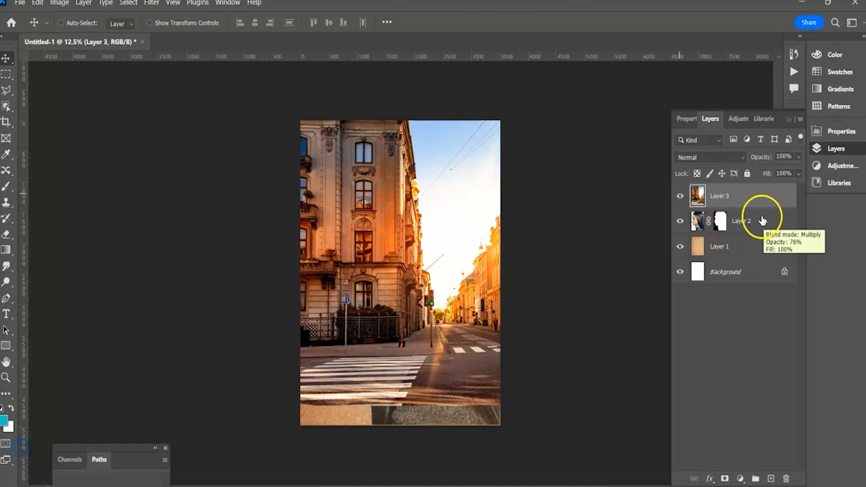
key(alt)
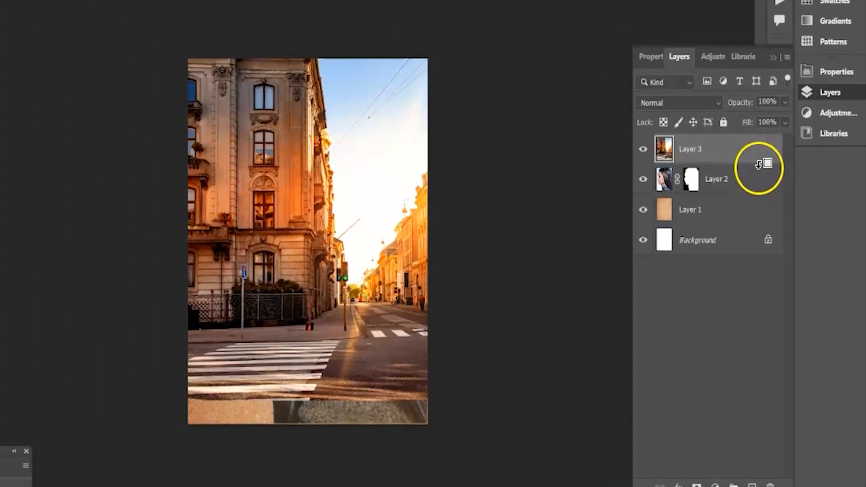
alt+click(741, 116)
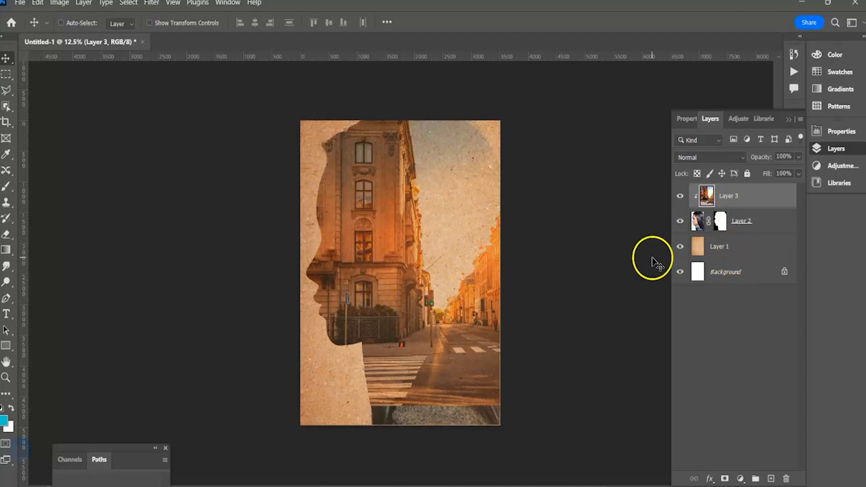
Move the clipped street photo and scale it to about 105% so it fills the silhouette down to the page's lower edge.
mouse_move(445, 201)
mouse_down()
mouse_move(468, 194)
mouse_move(522, 215)
mouse_move(462, 207)
mouse_move(459, 222)
mouse_move(459, 208)
mouse_up()
key(ctrl+t)
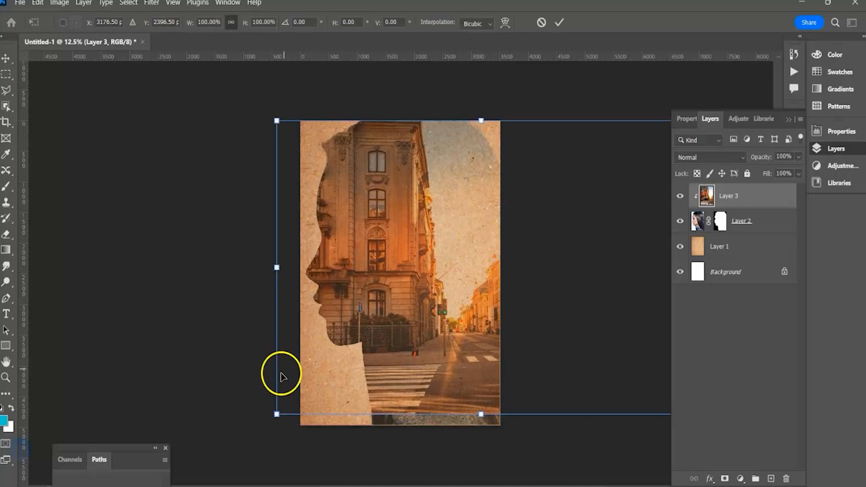
drag(277, 414, 257, 428)
drag(365, 320, 376, 318)
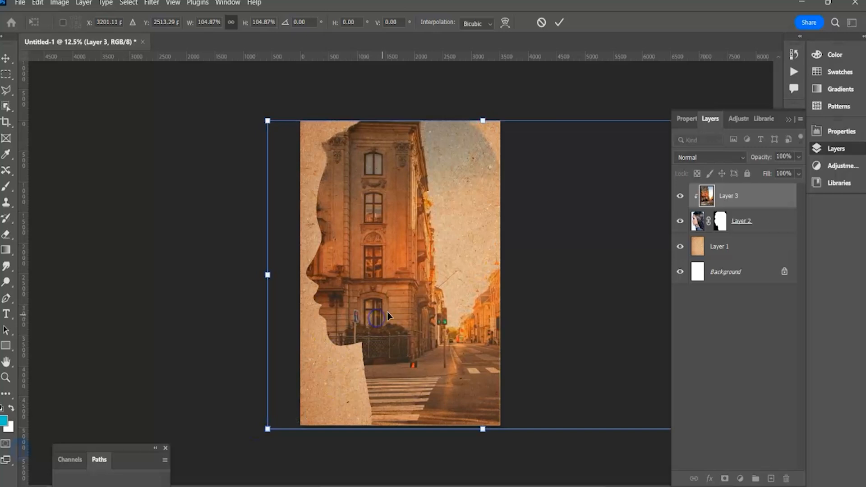
key(Return)
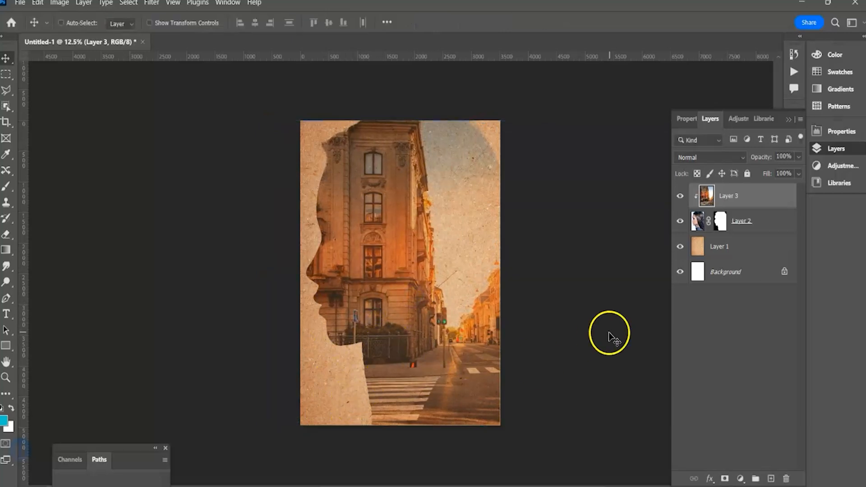
Add a layer mask to the street photo layer and ready a 600 px Soft Round brush with 15% flow and black as foreground colour.
click(725, 195)
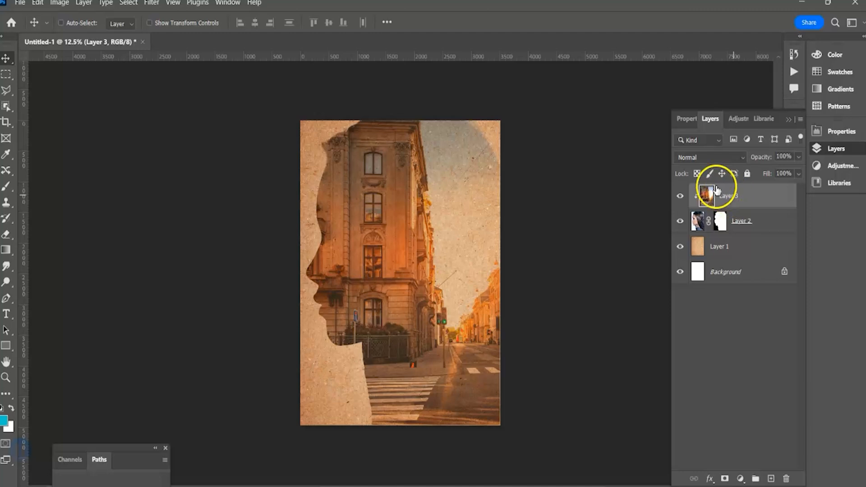
click(725, 479)
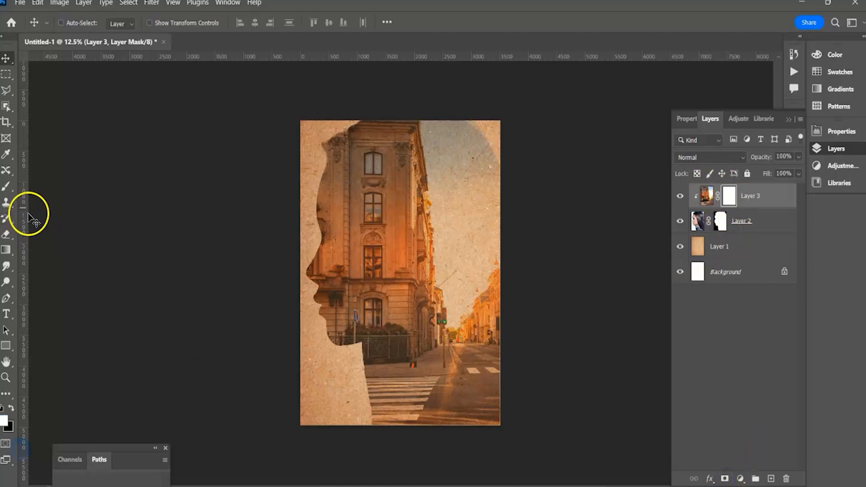
click(7, 186)
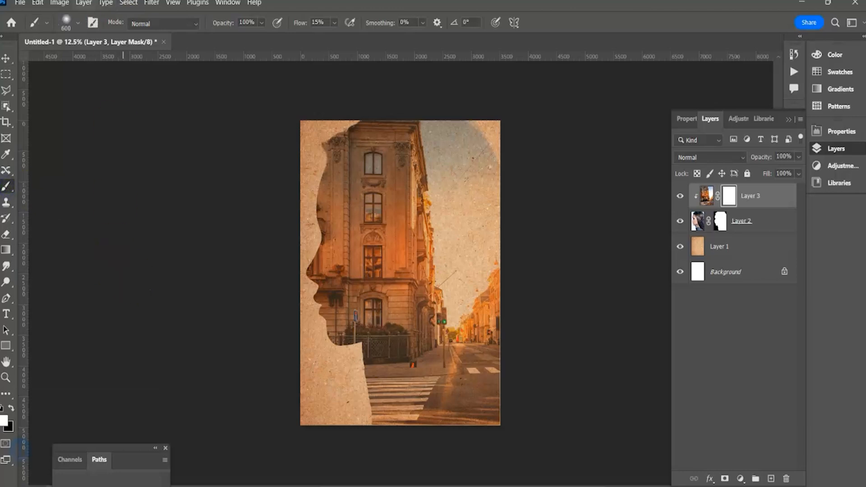
click(78, 22)
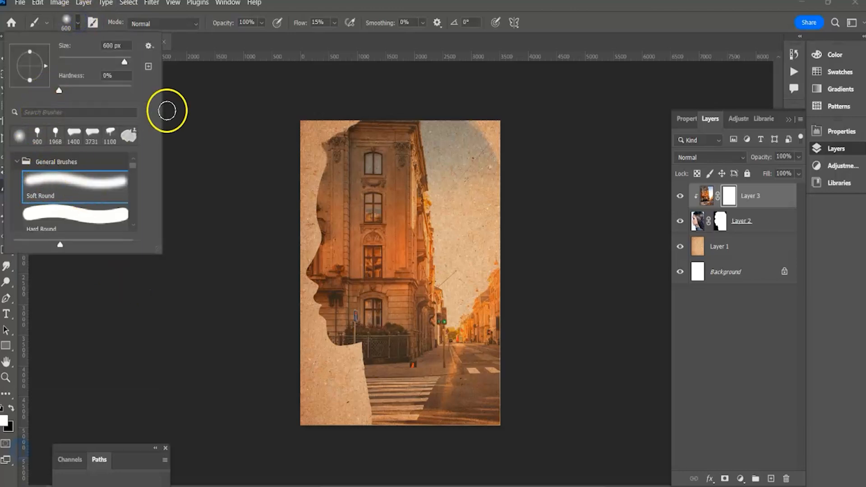
click(180, 96)
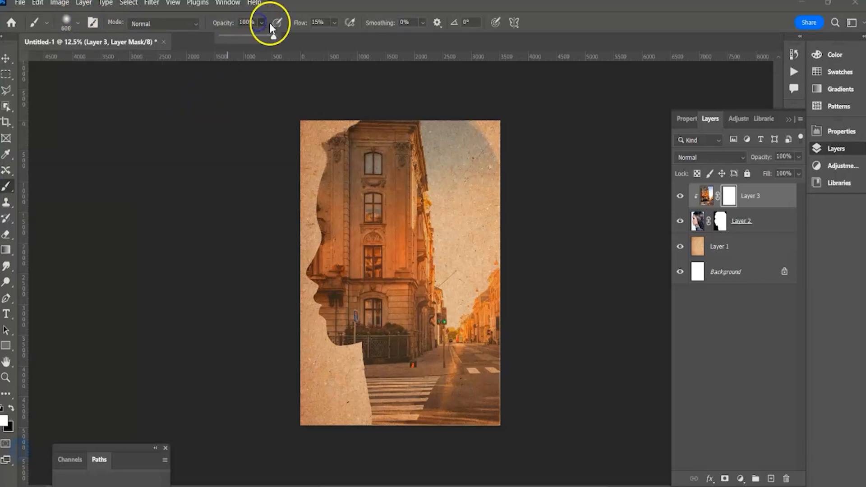
click(317, 22)
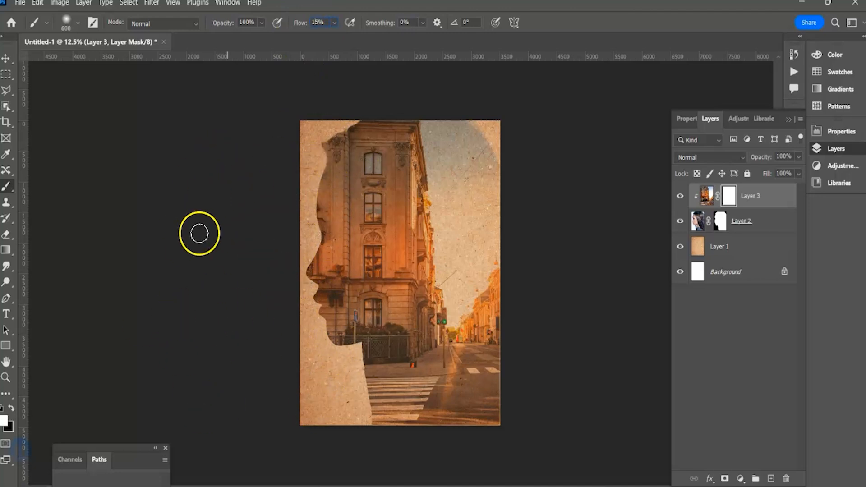
click(11, 407)
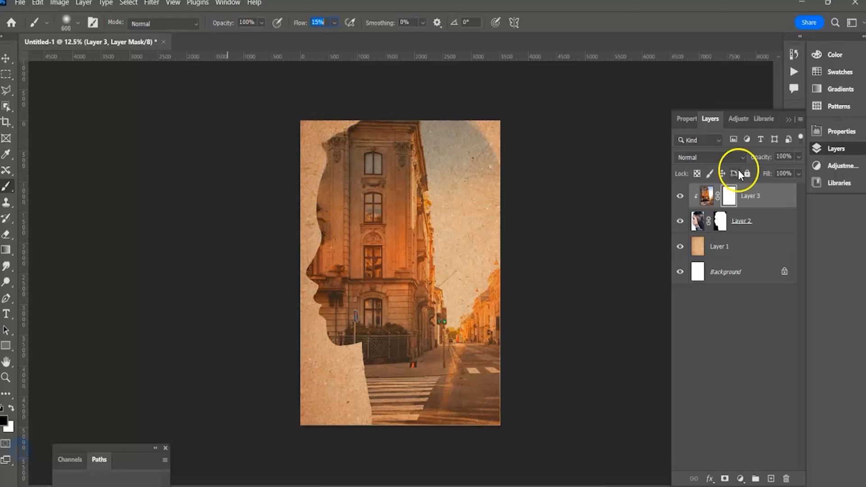
Paint black on the street photo's mask over the forehead, eye, nose, lips and chin to reveal the woman's face.
click(706, 196)
click(730, 196)
mouse_move(329, 171)
mouse_down()
mouse_move(330, 244)
mouse_move(345, 267)
mouse_move(336, 251)
mouse_up()
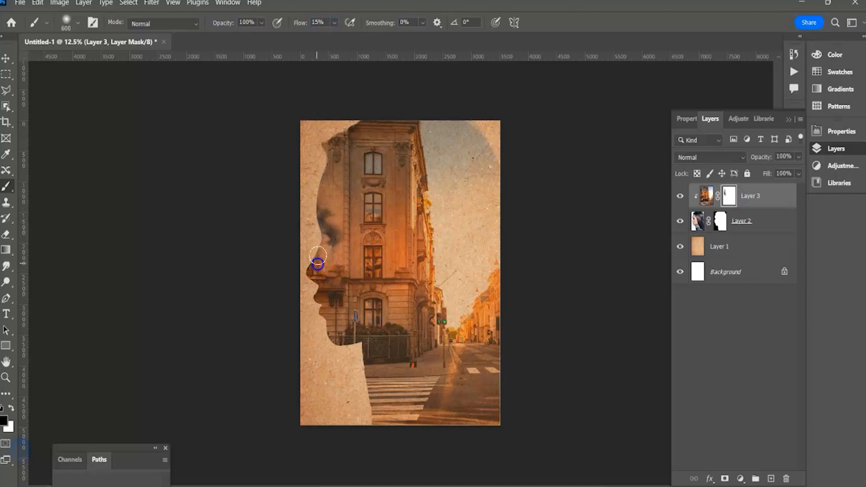
mouse_move(313, 311)
mouse_down()
mouse_move(322, 289)
mouse_move(311, 291)
mouse_move(340, 324)
mouse_move(326, 297)
mouse_move(344, 320)
mouse_move(380, 325)
mouse_up()
mouse_move(338, 279)
mouse_down()
mouse_move(337, 263)
mouse_move(340, 316)
mouse_up()
drag(339, 281, 339, 201)
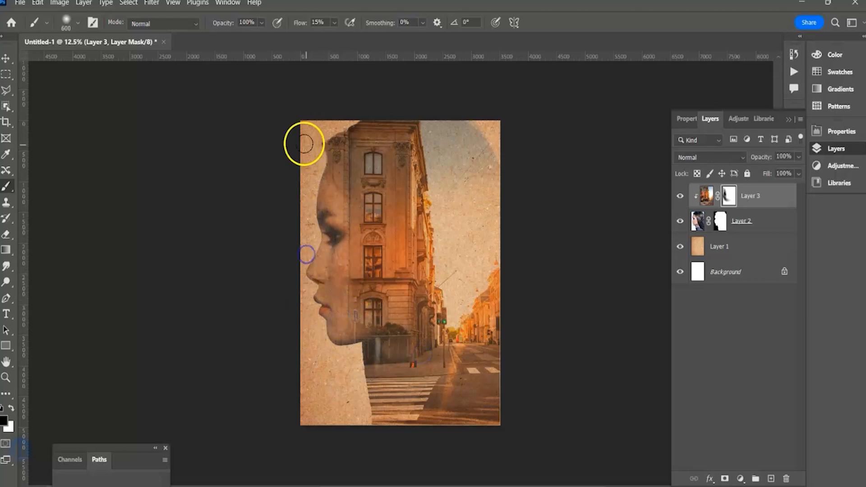
mouse_move(310, 156)
mouse_down()
mouse_move(331, 197)
mouse_move(335, 185)
mouse_move(323, 181)
mouse_move(314, 141)
mouse_move(318, 168)
mouse_move(333, 132)
mouse_up()
mouse_move(327, 276)
mouse_down()
mouse_move(340, 273)
mouse_move(326, 238)
mouse_up()
mouse_move(341, 305)
mouse_down()
mouse_move(406, 397)
mouse_move(369, 329)
mouse_up()
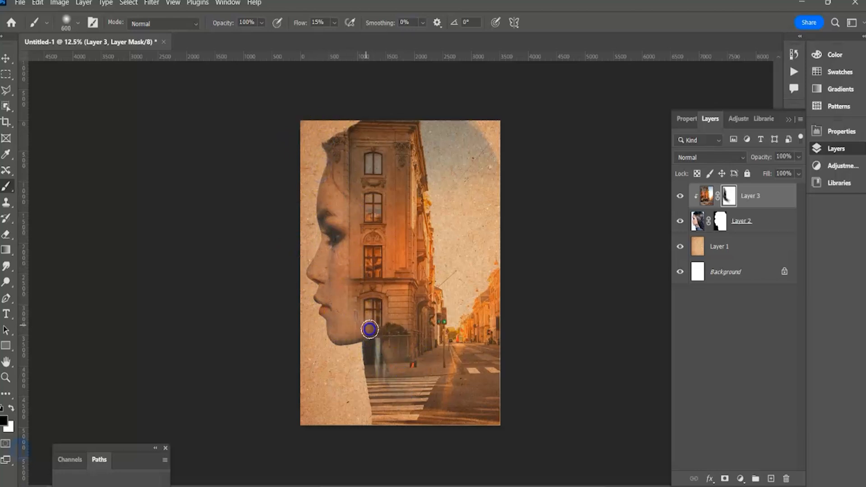
Paint black on the street photo's mask over the neck, sweater and lower hair to reveal the portrait there.
drag(441, 402, 503, 392)
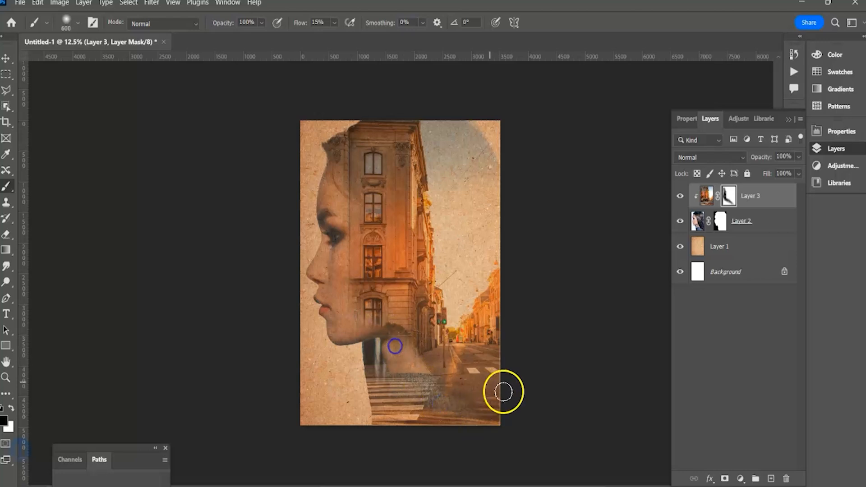
mouse_move(421, 362)
mouse_down()
mouse_move(419, 410)
mouse_move(409, 416)
mouse_up()
mouse_move(400, 354)
mouse_down()
mouse_move(388, 420)
mouse_move(360, 407)
mouse_up()
drag(382, 337, 350, 383)
mouse_move(381, 334)
mouse_down()
mouse_move(342, 383)
mouse_move(332, 383)
mouse_up()
drag(383, 354, 362, 410)
mouse_move(397, 355)
mouse_down()
mouse_move(333, 409)
mouse_move(379, 409)
mouse_up()
drag(424, 369, 379, 420)
mouse_move(407, 379)
mouse_down()
mouse_move(383, 383)
mouse_move(381, 397)
mouse_up()
drag(413, 375, 492, 417)
drag(423, 360, 537, 433)
mouse_move(467, 346)
mouse_down()
mouse_move(535, 412)
mouse_move(539, 405)
mouse_up()
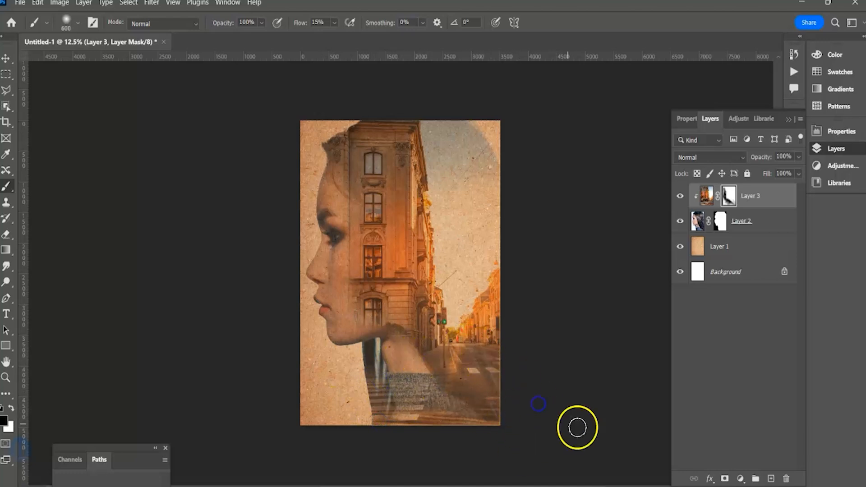
Brush black on the street photo's mask across the road and street at the lower right to bring through the long hair.
drag(416, 238, 551, 424)
mouse_move(430, 302)
mouse_down()
mouse_move(505, 362)
mouse_move(570, 376)
mouse_up()
drag(503, 321, 600, 379)
drag(446, 309, 607, 441)
drag(418, 327, 494, 407)
Paint black on the street photo's mask over the cheek, jaw and adjoining hair to fade out the building's lower floors.
drag(383, 288, 430, 370)
drag(368, 294, 418, 338)
drag(376, 300, 418, 338)
mouse_move(361, 280)
mouse_down()
mouse_move(426, 318)
mouse_move(443, 339)
mouse_move(334, 233)
mouse_move(372, 260)
mouse_move(370, 281)
mouse_move(344, 256)
mouse_up()
drag(348, 260, 388, 284)
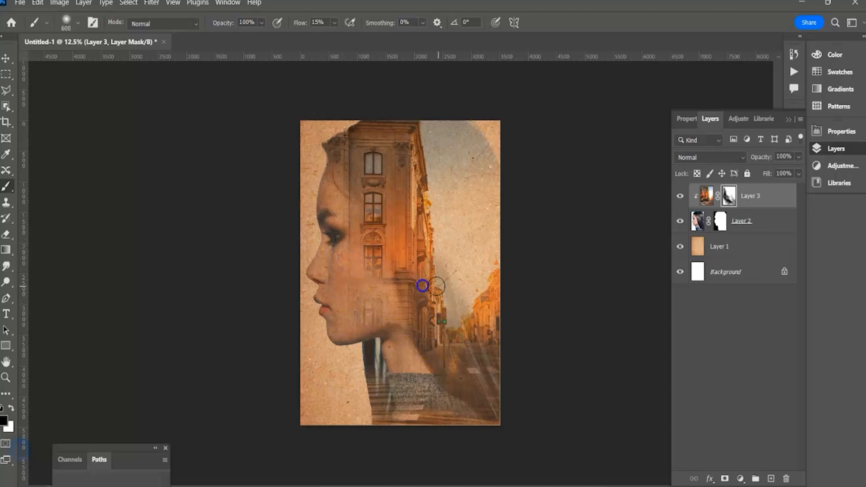
mouse_move(358, 253)
mouse_down()
mouse_move(439, 286)
mouse_move(398, 280)
mouse_up()
mouse_move(376, 313)
mouse_down()
mouse_move(373, 313)
mouse_move(361, 313)
mouse_move(373, 296)
mouse_up()
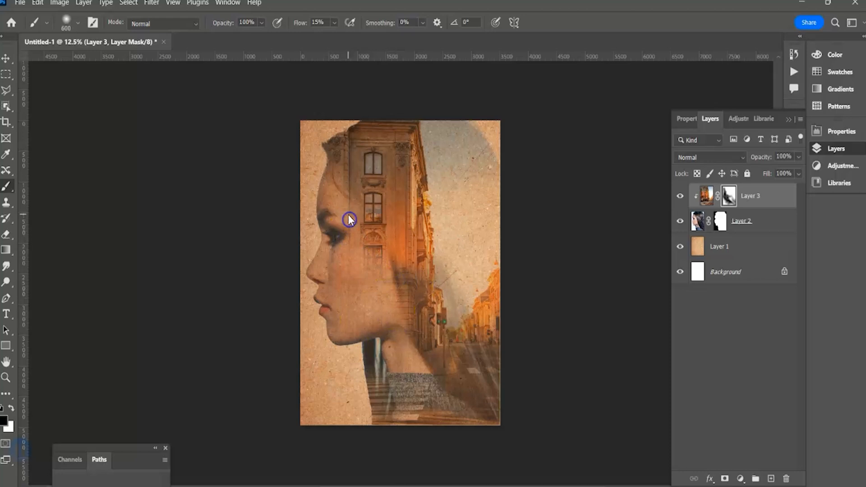
mouse_move(347, 211)
mouse_down()
mouse_move(335, 188)
mouse_move(383, 264)
mouse_move(375, 255)
mouse_move(380, 318)
mouse_up()
drag(393, 270, 434, 323)
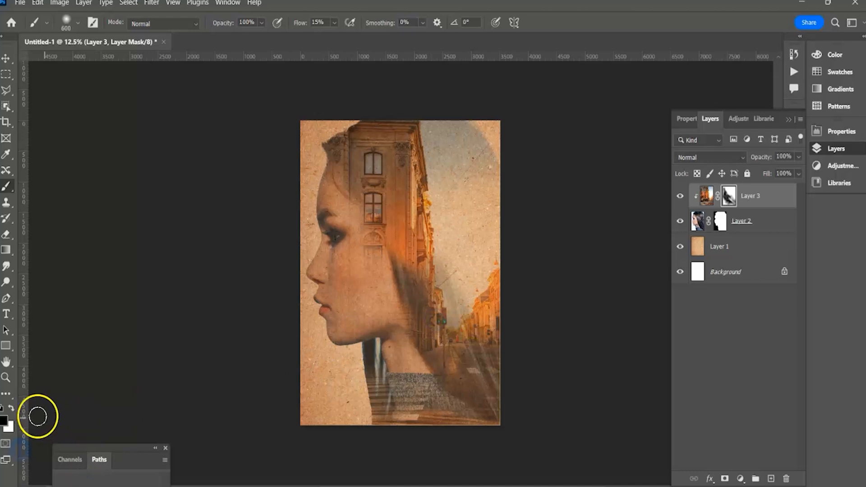
Paint white on the street photo's mask to restore the building's lower floors, and reduce the brush size to 400.
mouse_move(371, 327)
mouse_down()
mouse_move(378, 276)
mouse_move(391, 255)
mouse_move(376, 264)
mouse_move(405, 283)
mouse_up()
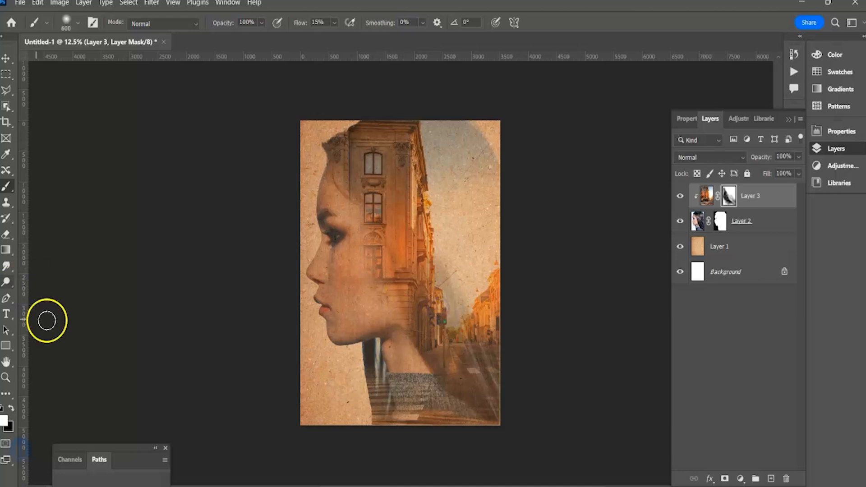
key(bracketleft)
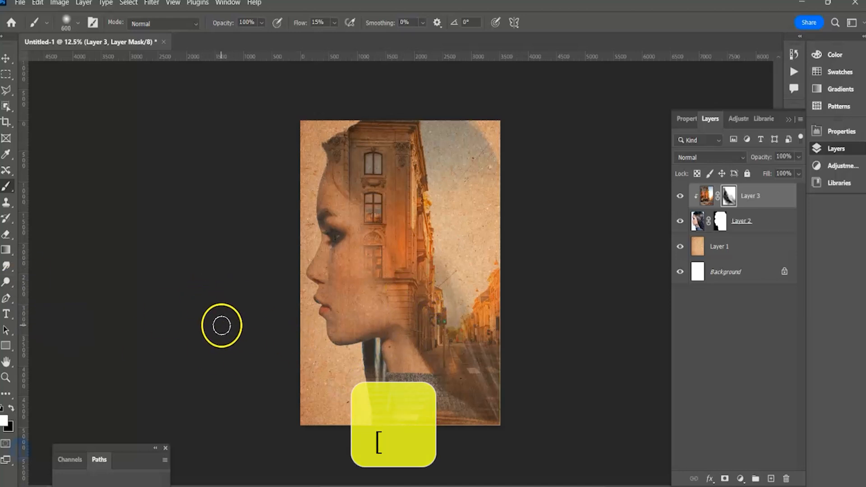
key(bracketright)
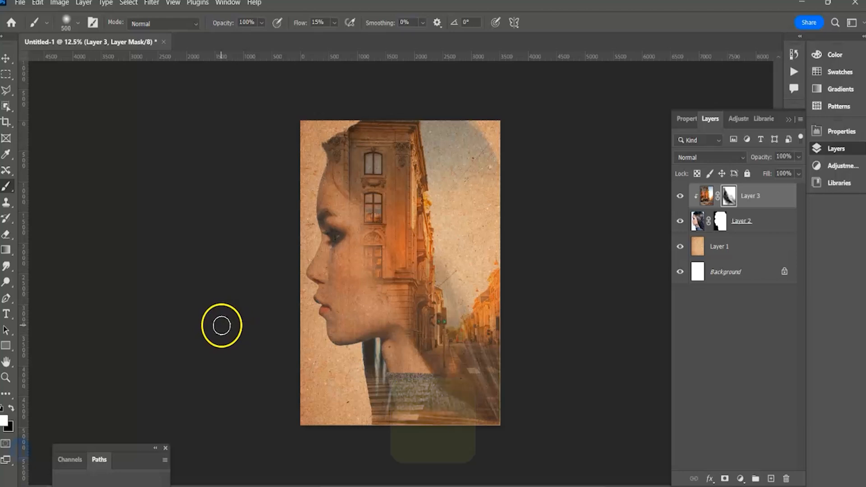
key(bracketleft)
key(bracketleft)
key(bracketleft)
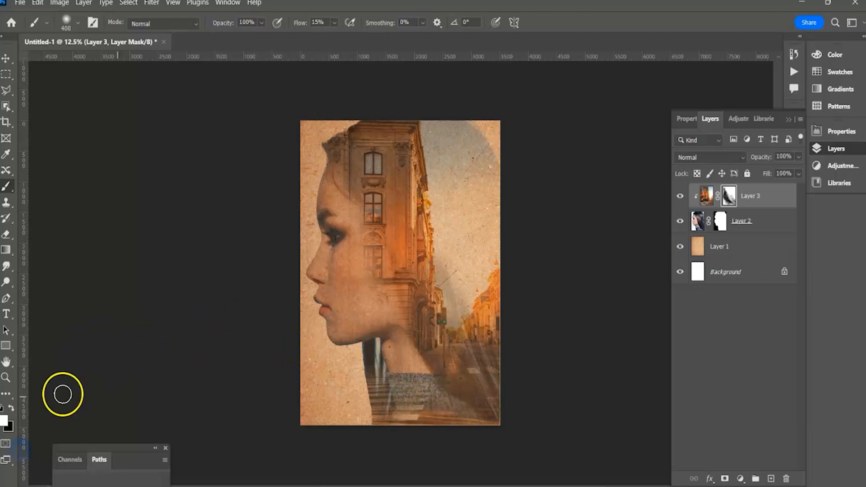
Paint black on the street photo's mask over the cheek, temple and forehead hair to soften the building's edge against the face.
mouse_move(394, 321)
mouse_down()
mouse_move(366, 290)
mouse_move(390, 299)
mouse_move(366, 253)
mouse_move(369, 244)
mouse_move(381, 263)
mouse_move(361, 261)
mouse_up()
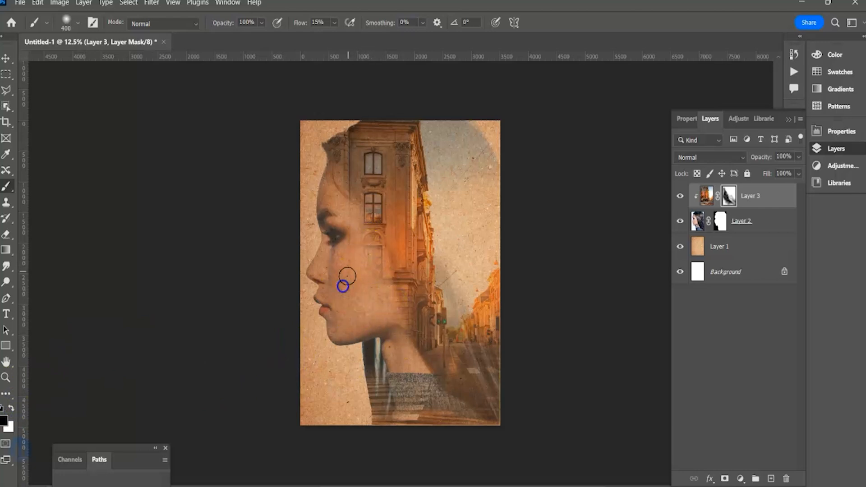
drag(345, 257, 351, 240)
drag(342, 189, 356, 215)
drag(333, 181, 367, 219)
drag(339, 184, 381, 222)
drag(343, 178, 364, 230)
drag(359, 240, 366, 257)
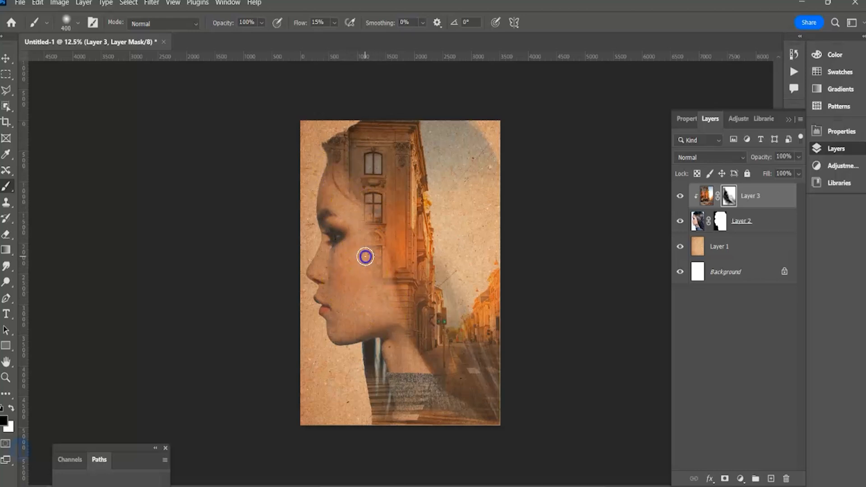
Brush black on the street photo's mask over the lower hair beside the sweater and along the forehead's edge.
drag(383, 409, 382, 416)
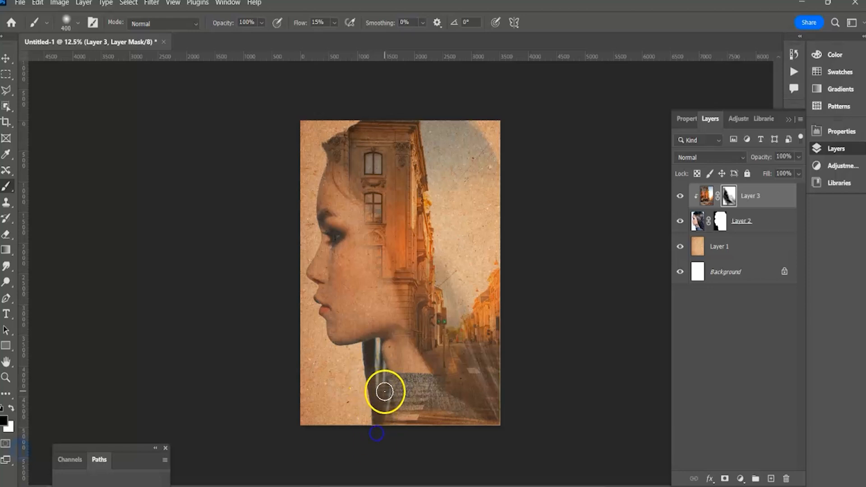
drag(367, 438, 360, 443)
mouse_move(381, 389)
mouse_down()
mouse_move(367, 396)
mouse_move(387, 396)
mouse_up()
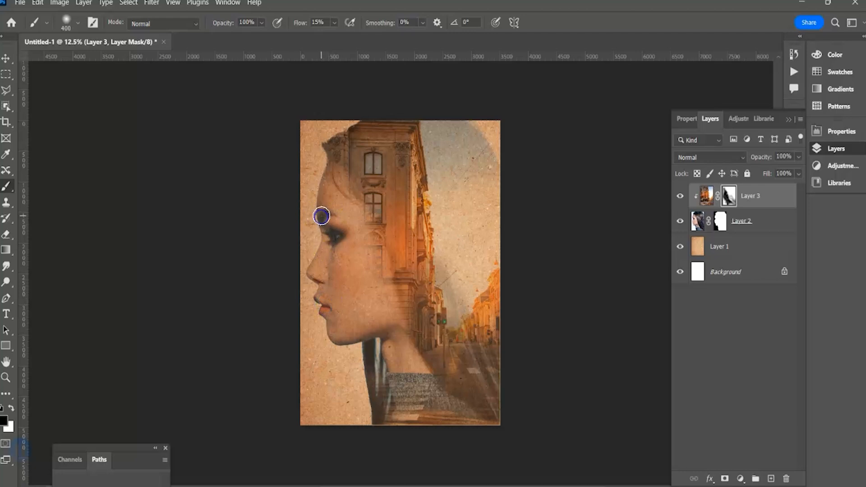
mouse_move(312, 192)
mouse_down()
mouse_move(323, 217)
mouse_move(314, 201)
mouse_up()
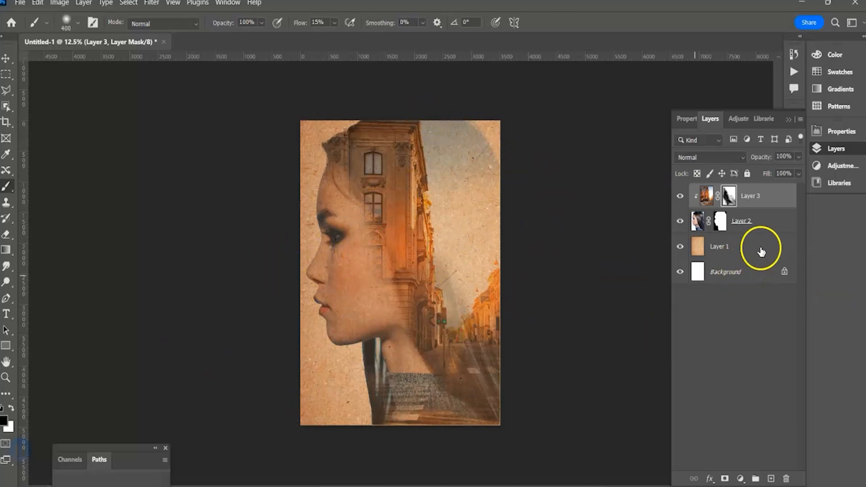
Paint black on Layer 2's mask with a size 800 brush to fade the rounded head edge in the upper-right sky.
click(719, 222)
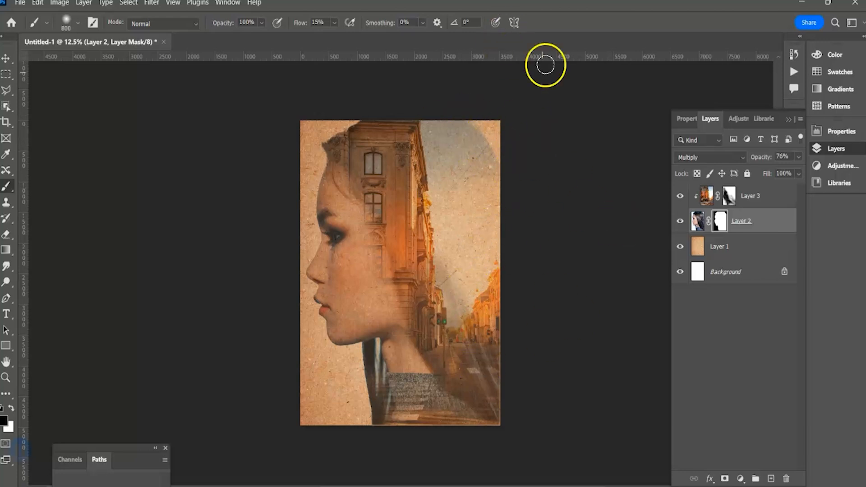
mouse_move(495, 141)
mouse_down()
mouse_move(447, 110)
mouse_move(528, 156)
mouse_move(546, 153)
mouse_move(537, 150)
mouse_up()
mouse_move(555, 182)
mouse_down()
mouse_move(532, 150)
mouse_move(485, 127)
mouse_up()
drag(589, 210, 522, 141)
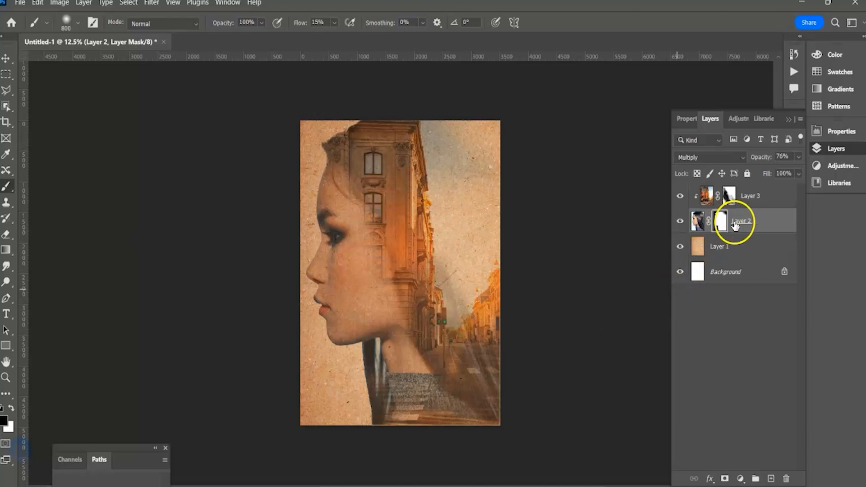
Stamp all visible layers into a new layer above Layer 3, and hide Layer 3, Layer 2 and Layer 1.
click(758, 198)
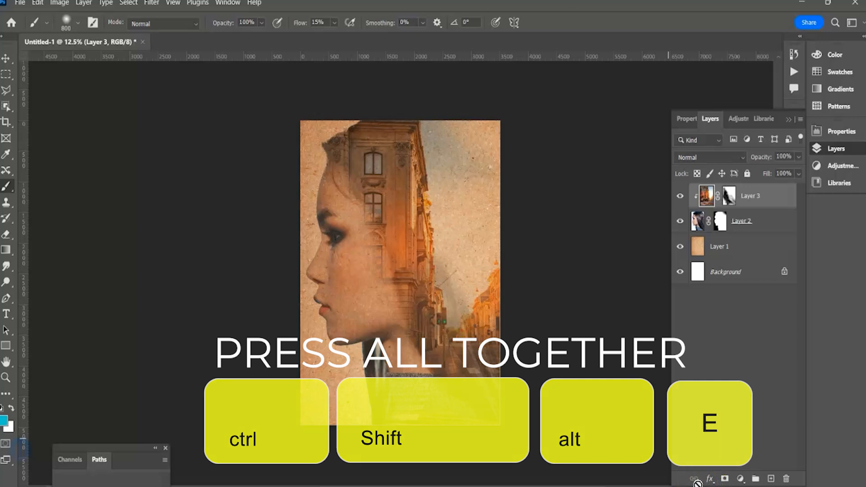
key(ctrl+shift+alt+e)
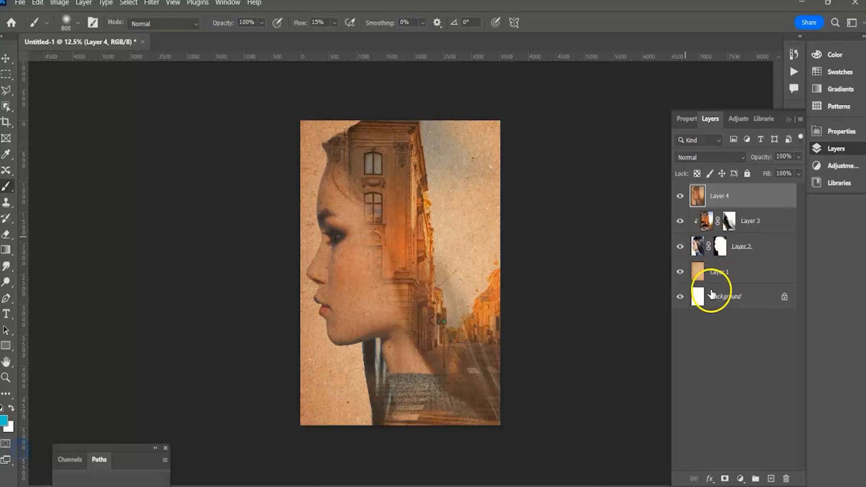
click(681, 197)
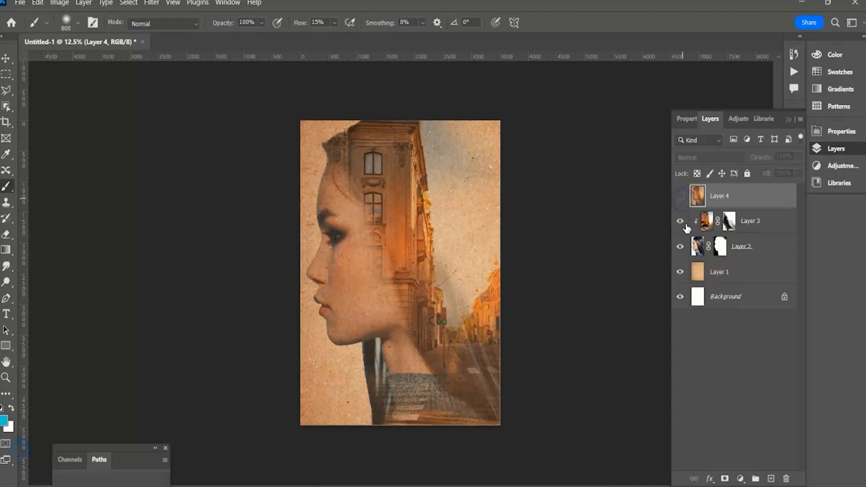
click(680, 221)
click(680, 247)
click(680, 271)
click(681, 197)
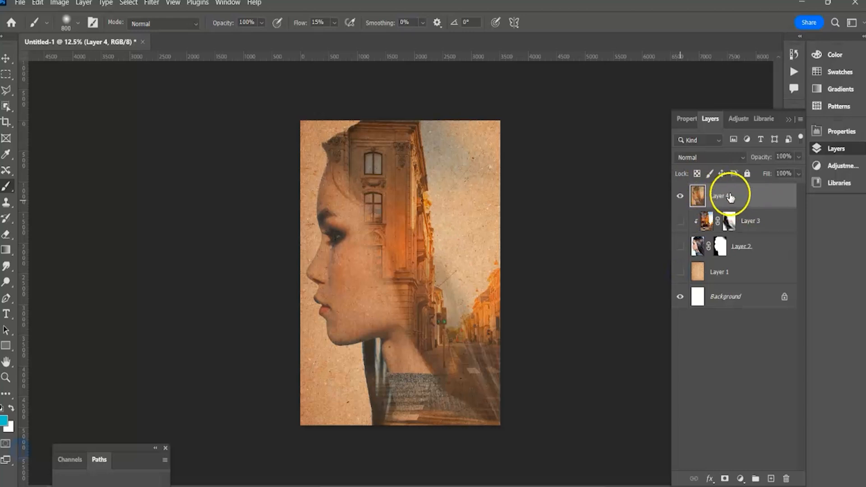
Open the Camera Raw Filter on the merged layer and set Exposure to -0.20 and Contrast to +15.
click(153, 2)
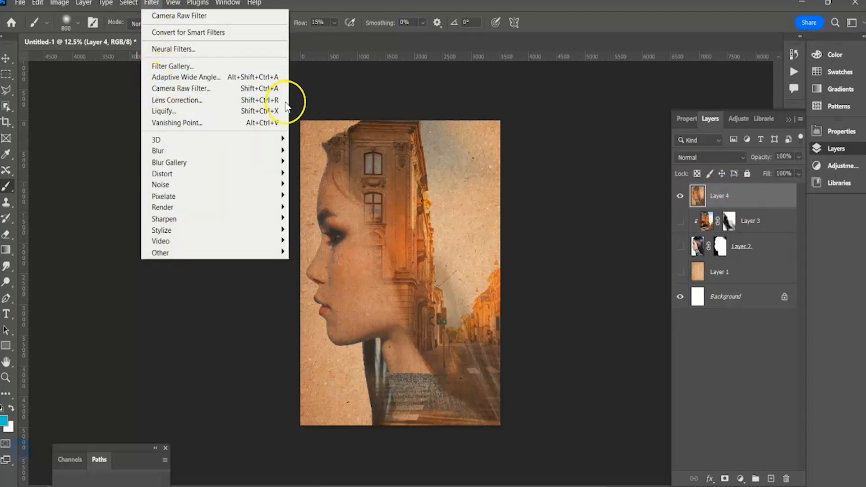
click(751, 197)
click(151, 3)
click(171, 88)
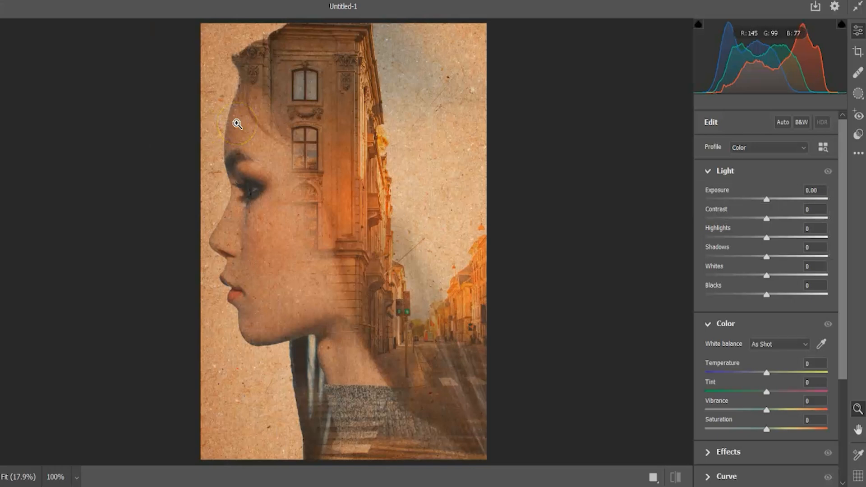
drag(771, 220, 765, 199)
Set the colour grade to Temperature -21, Tint -34, Vibrance -16 and Saturation +27.
drag(767, 374, 750, 375)
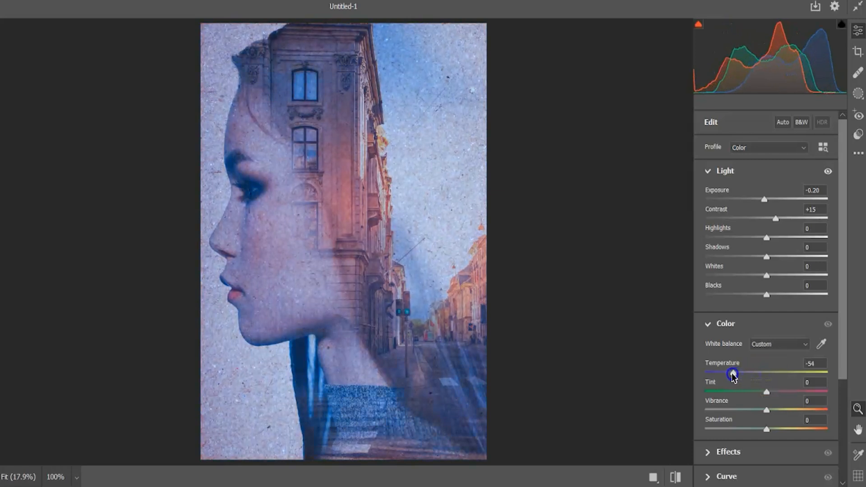
drag(771, 378, 785, 397)
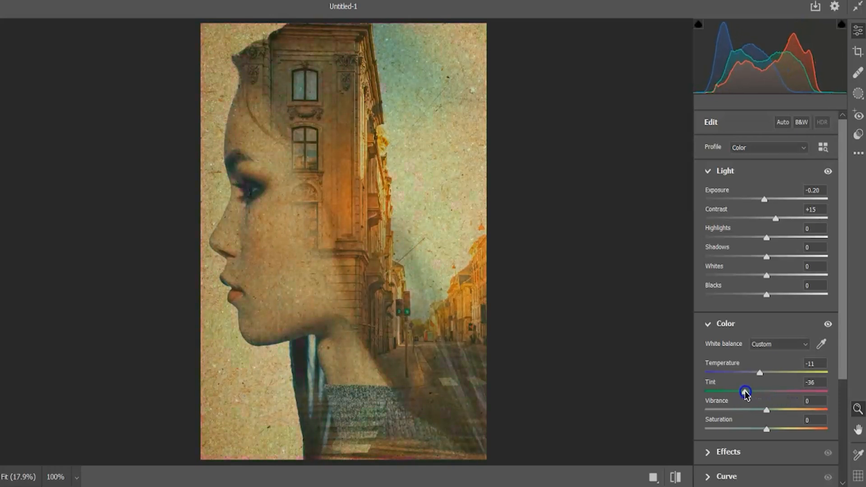
mouse_move(766, 409)
mouse_down()
mouse_move(706, 408)
mouse_move(756, 411)
mouse_up()
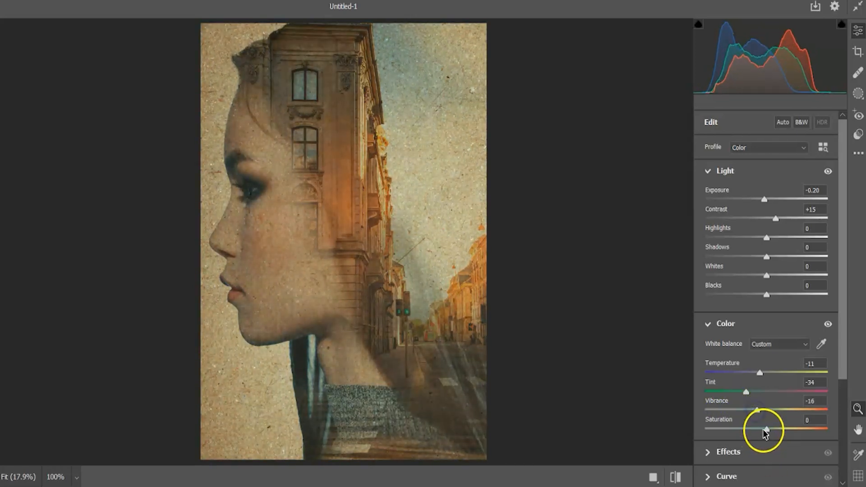
drag(706, 424, 762, 431)
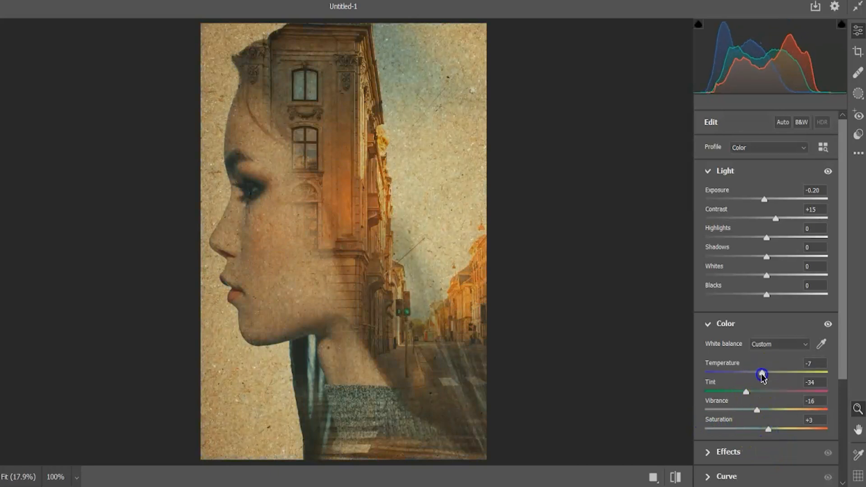
drag(769, 429, 780, 431)
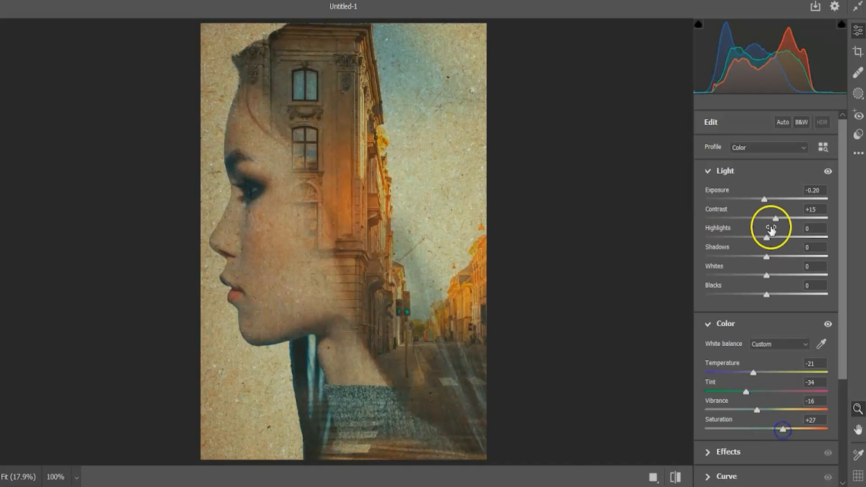
Set Contrast to +30, Shadows to -26 and Whites to +10, and apply the Camera Raw adjustments.
drag(774, 218, 765, 203)
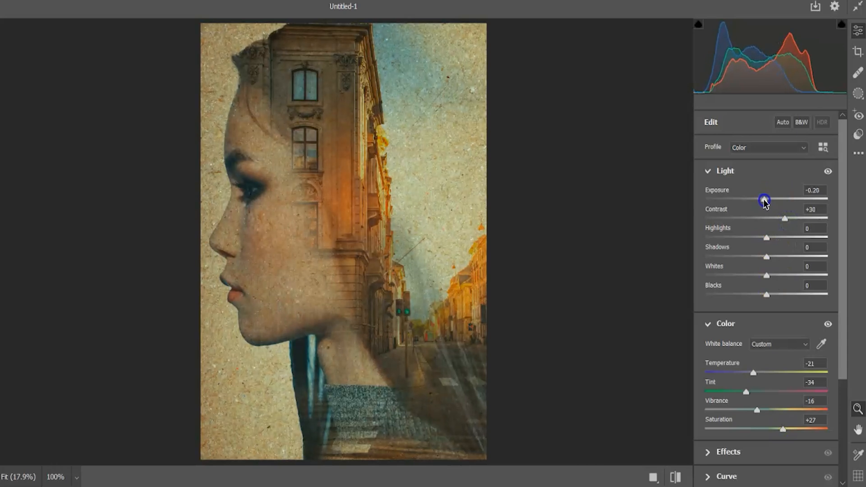
drag(770, 256, 767, 295)
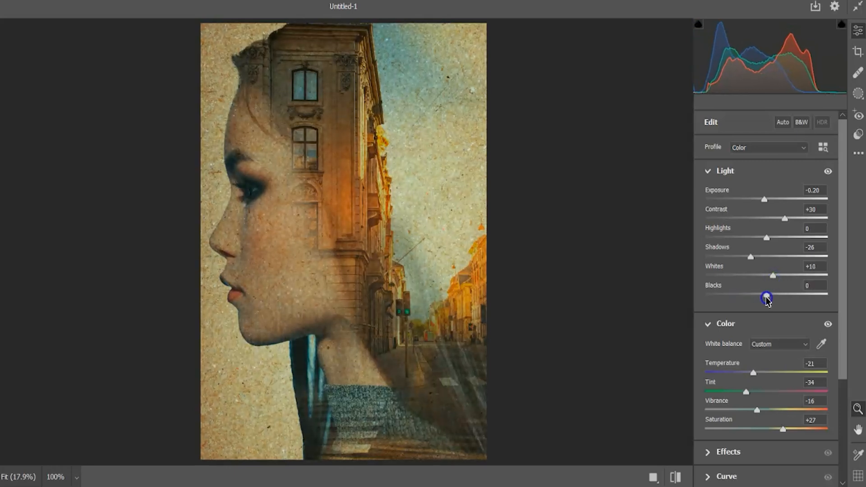
click(780, 485)
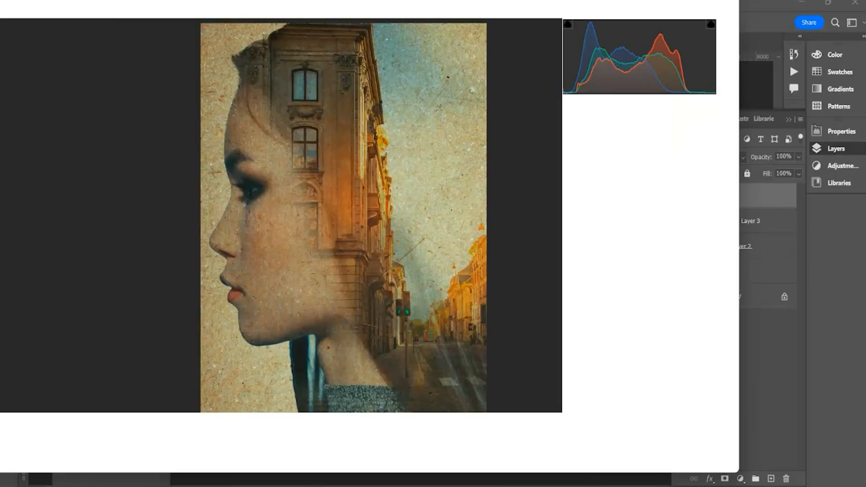